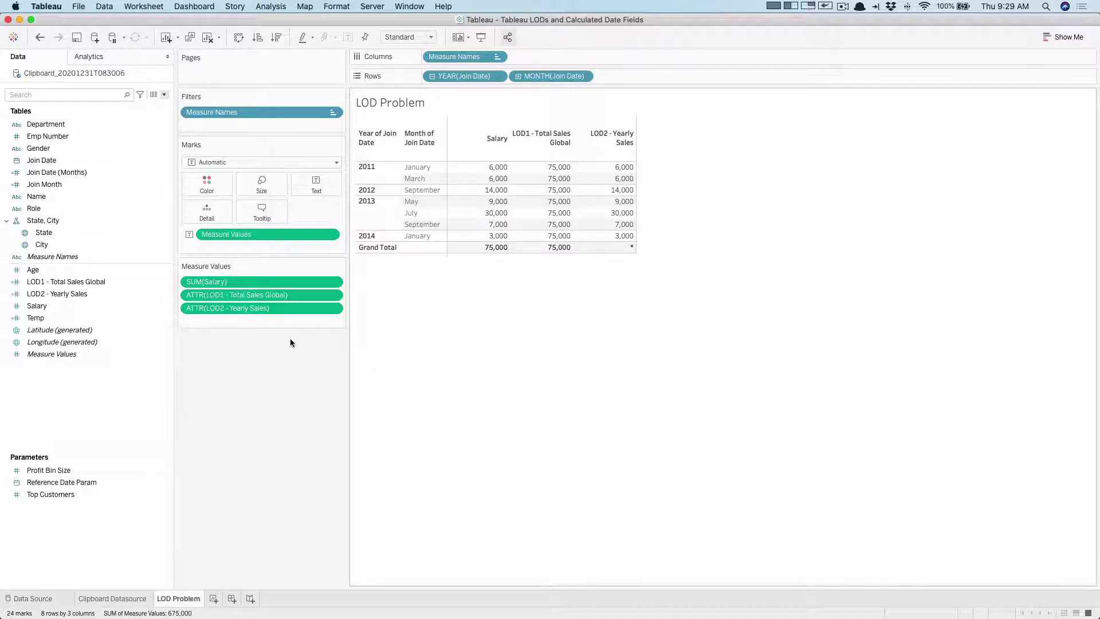
Check the raw employee data sheet, then open the LOD1 - Total Sales Global formula
left_click(127, 597)
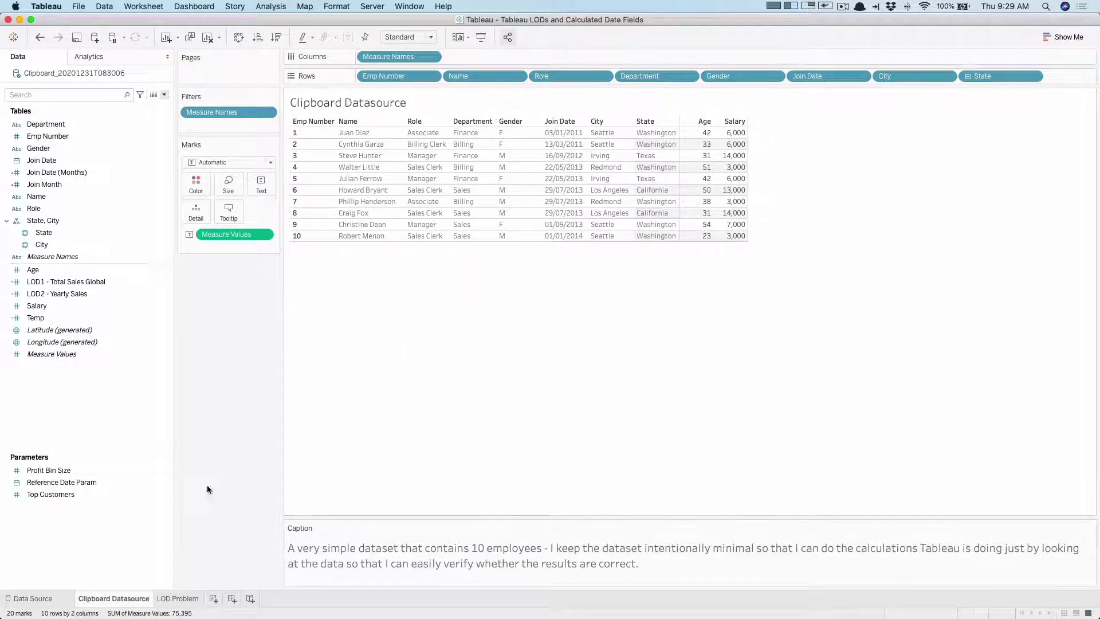
left_click(172, 597)
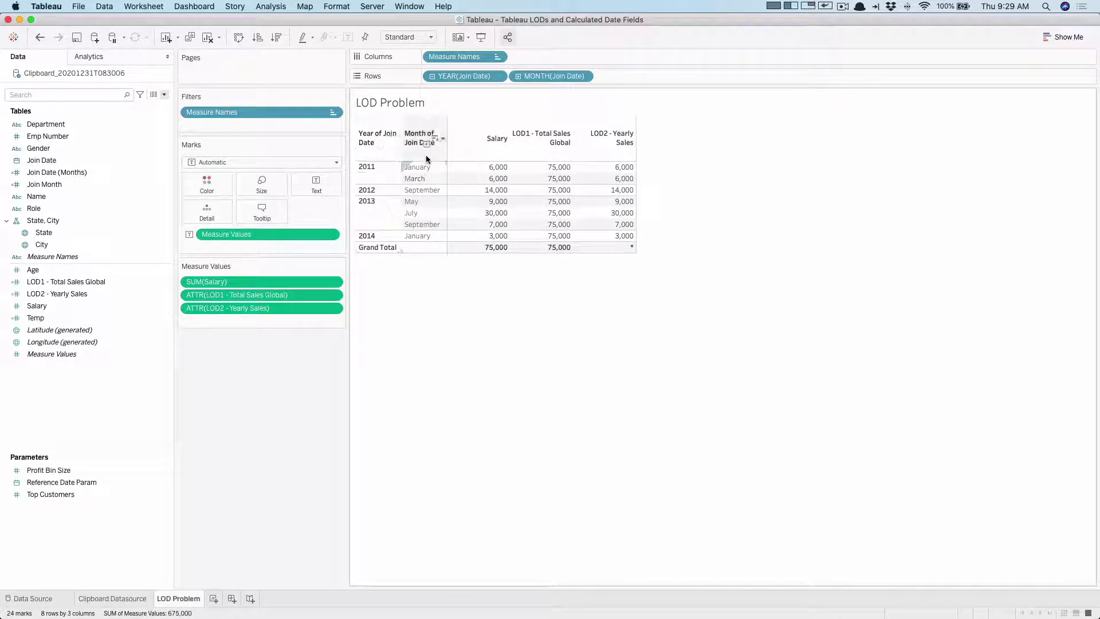
mouse_move(499, 183)
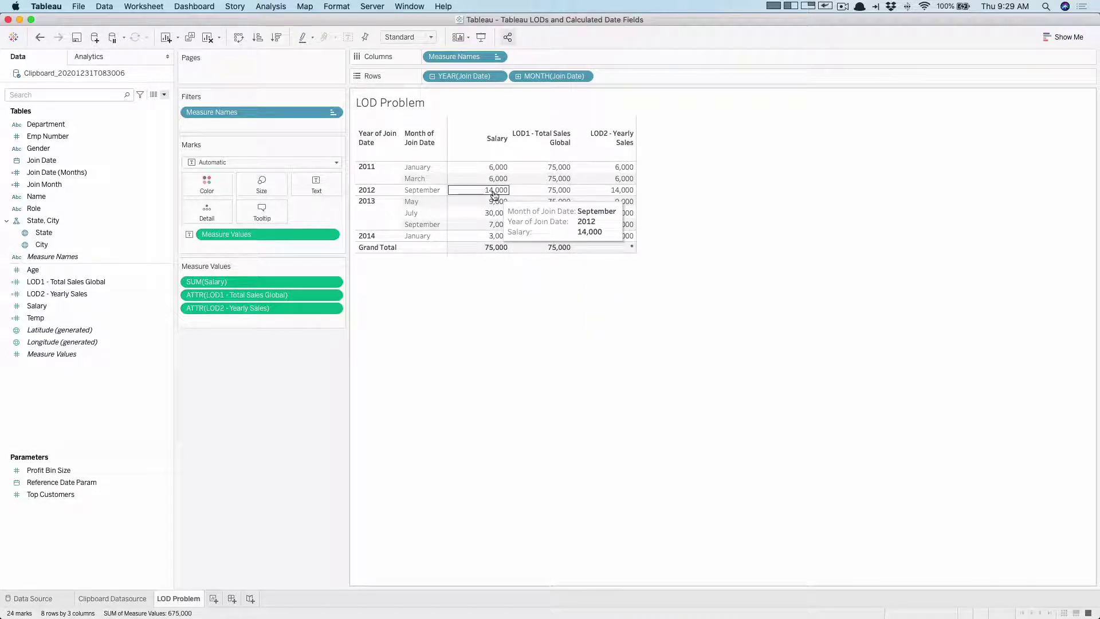
left_click(87, 283)
right_click(87, 283)
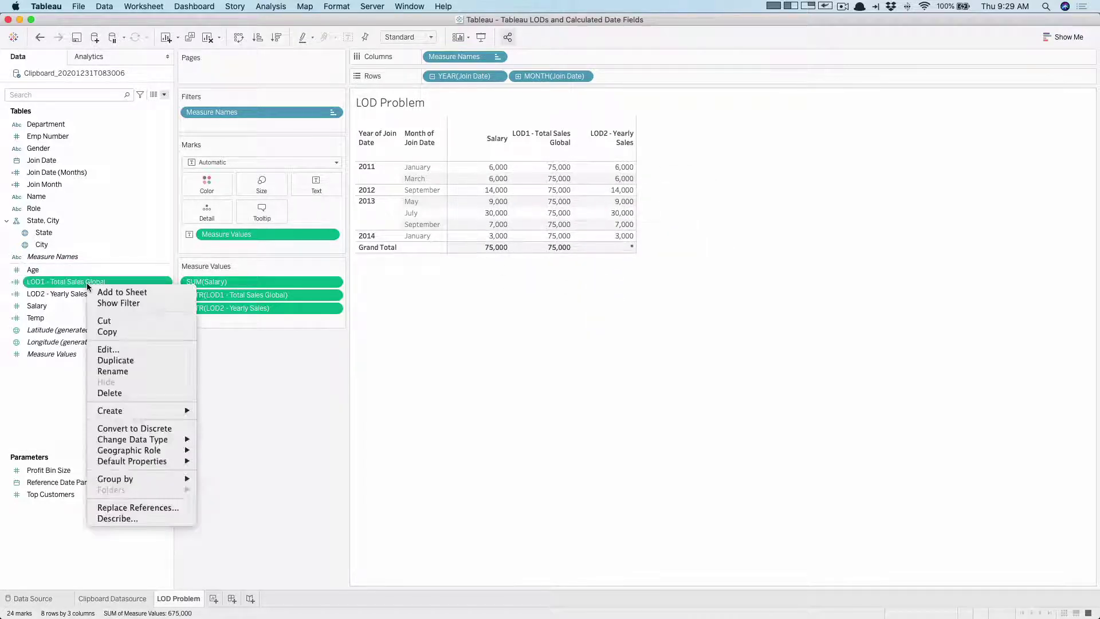
left_click(108, 349)
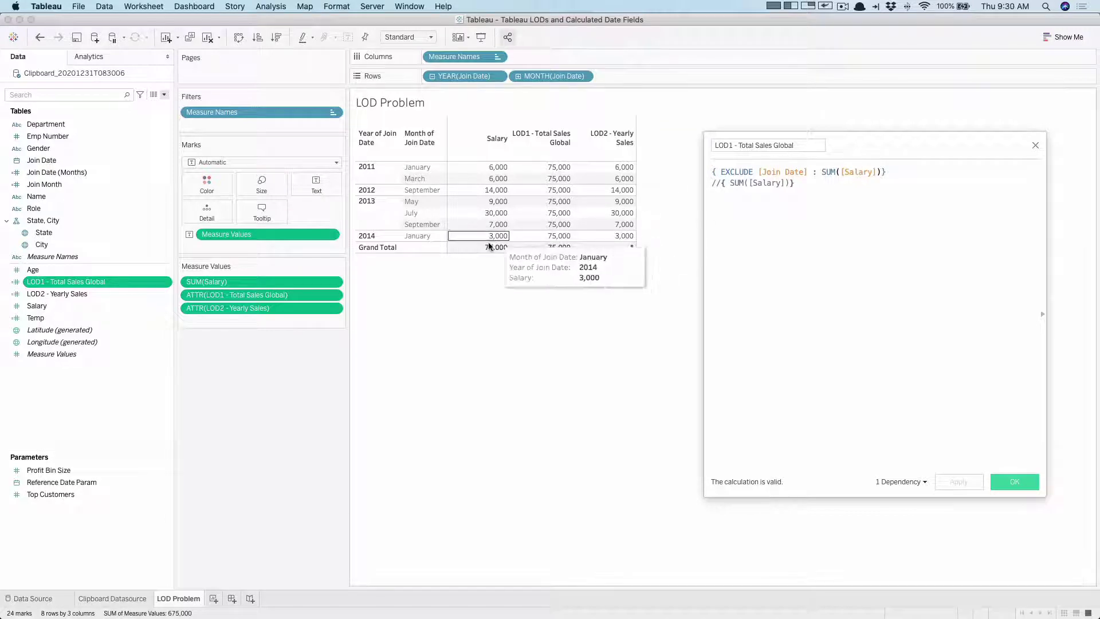
Review LOD1's commented SUM([Salary]) line and close its editor
left_click(781, 183)
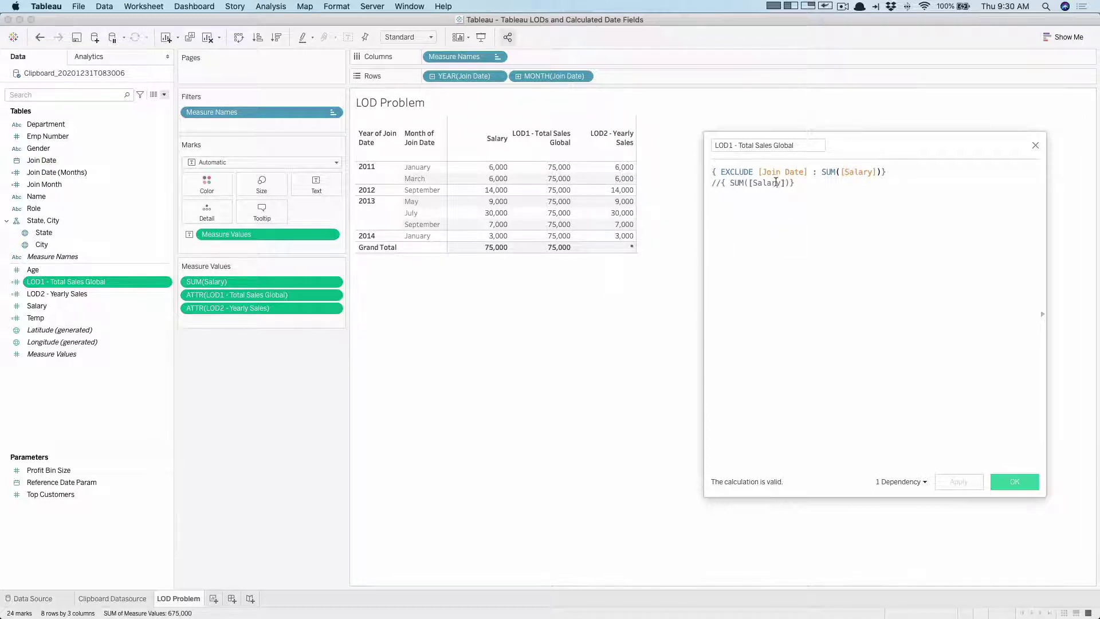
left_click_drag(805, 185, 713, 183)
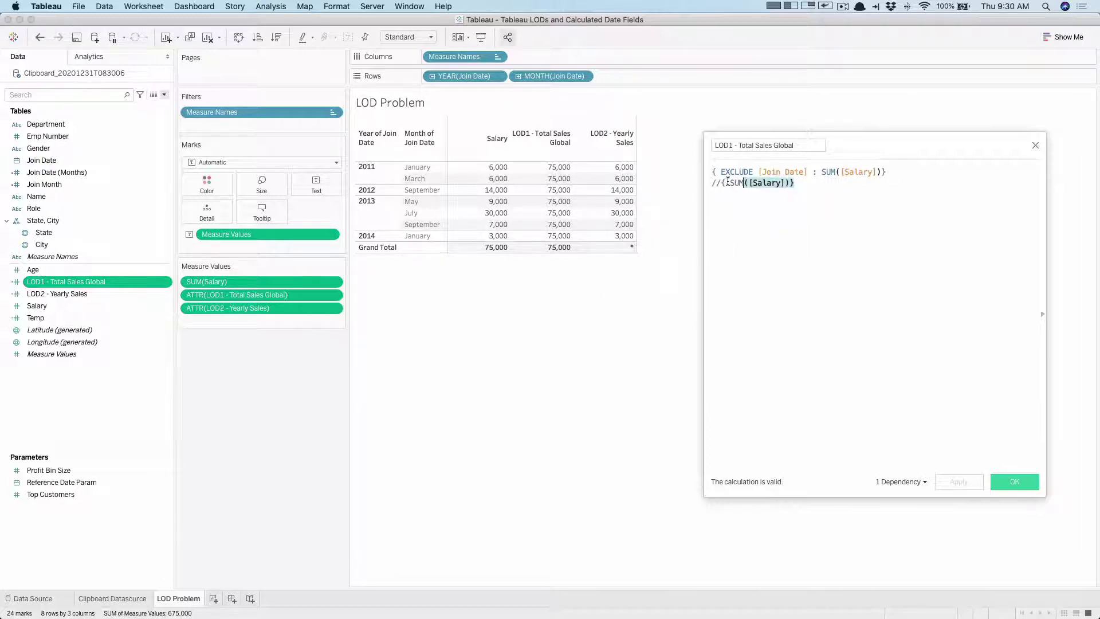
left_click(780, 172)
left_click(1037, 145)
Open LOD2 - Yearly Sales to examine its EXCLUDE MONTH([Join Date]) formula
right_click(85, 294)
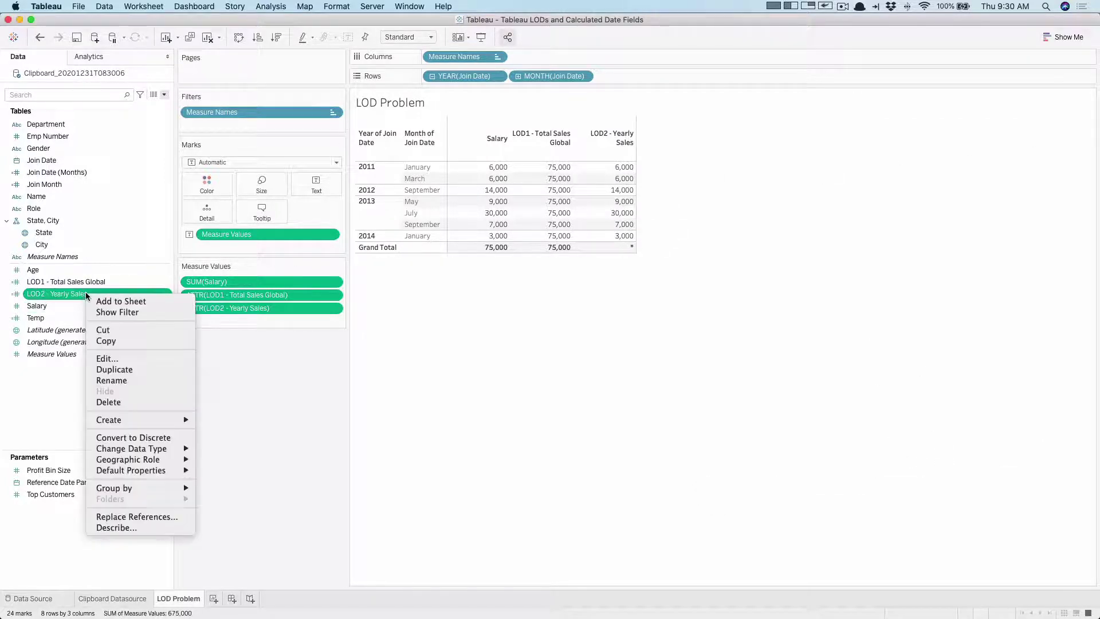
left_click(116, 358)
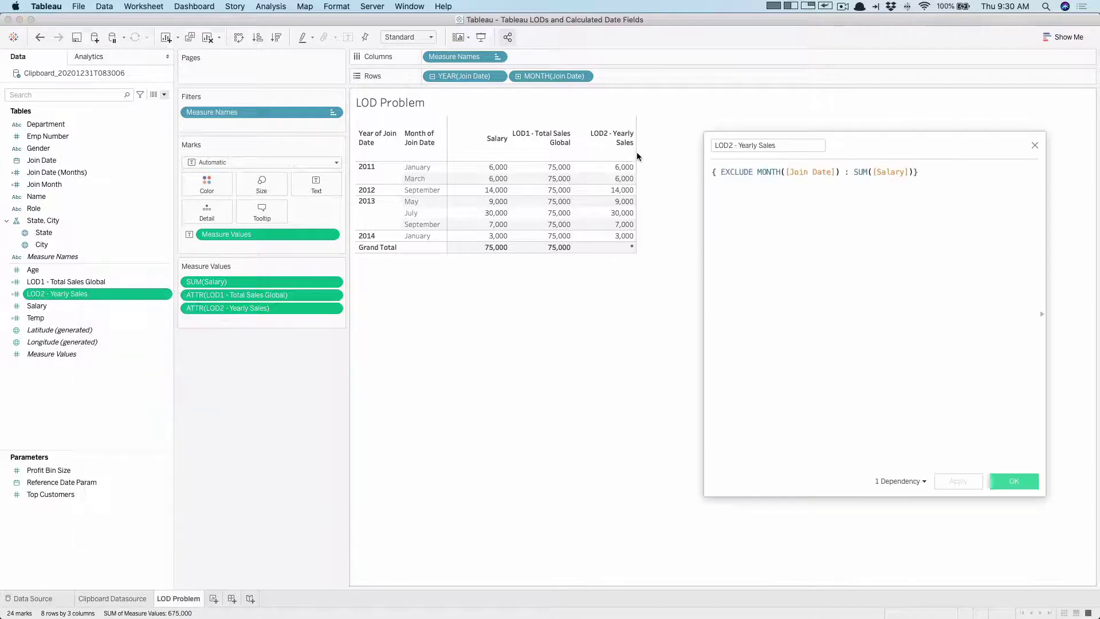
mouse_move(500, 167)
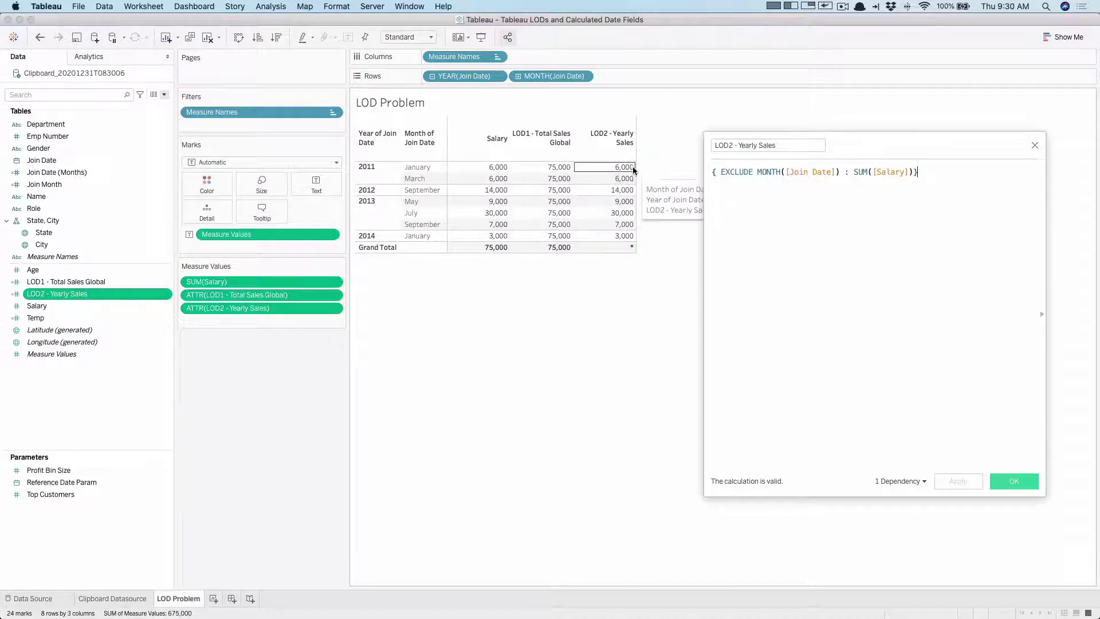
left_click(757, 172)
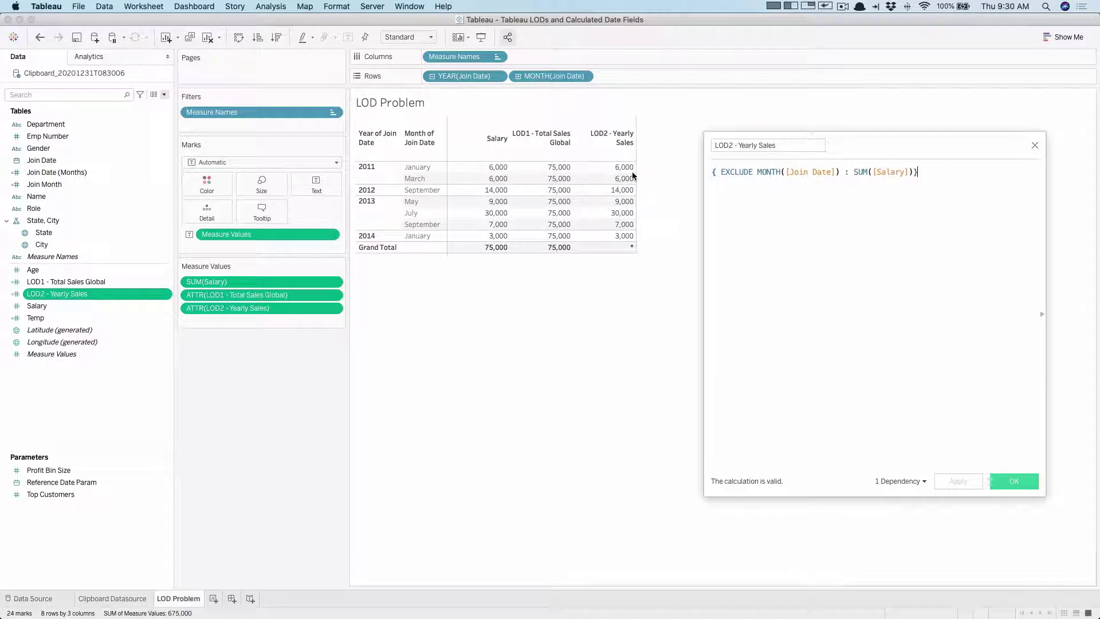
mouse_move(627, 172)
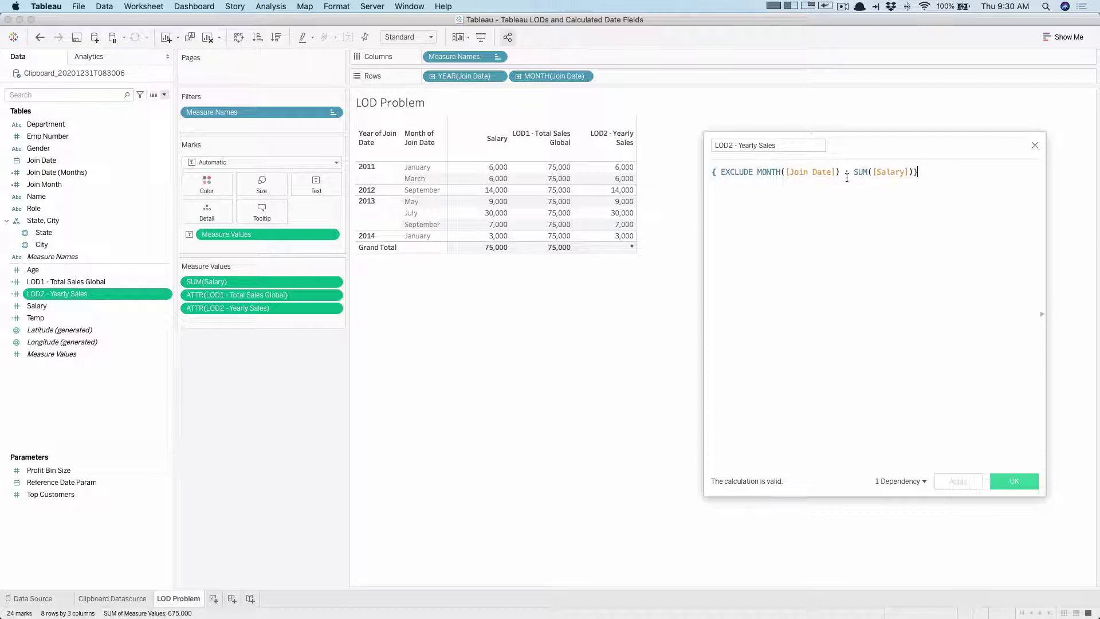
View the Join Month field's calculation, then close it
right_click(43, 185)
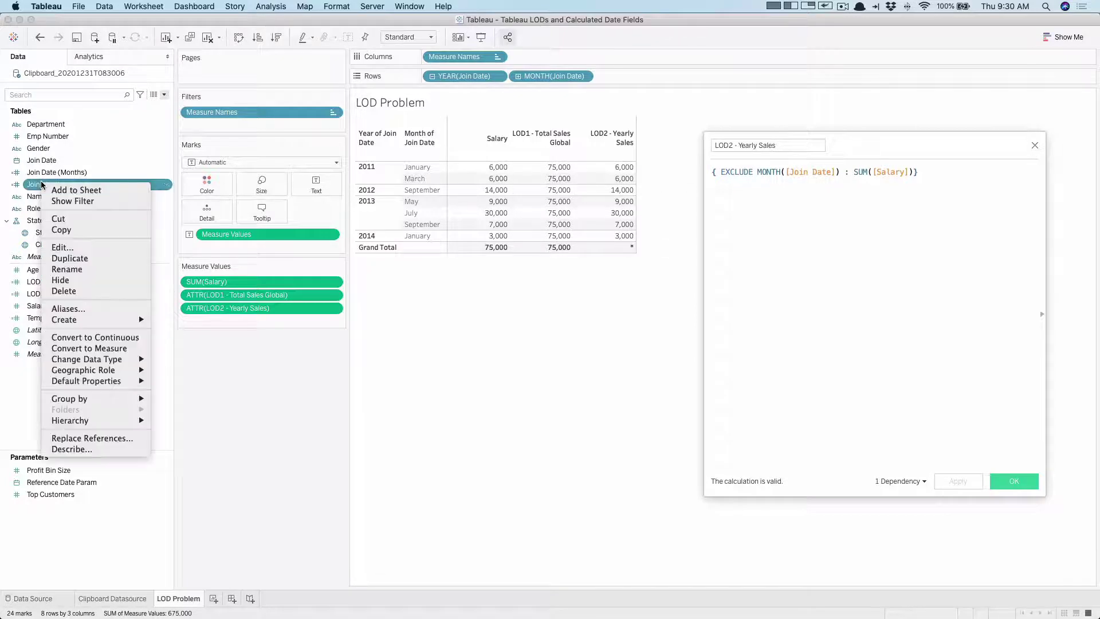
left_click(83, 248)
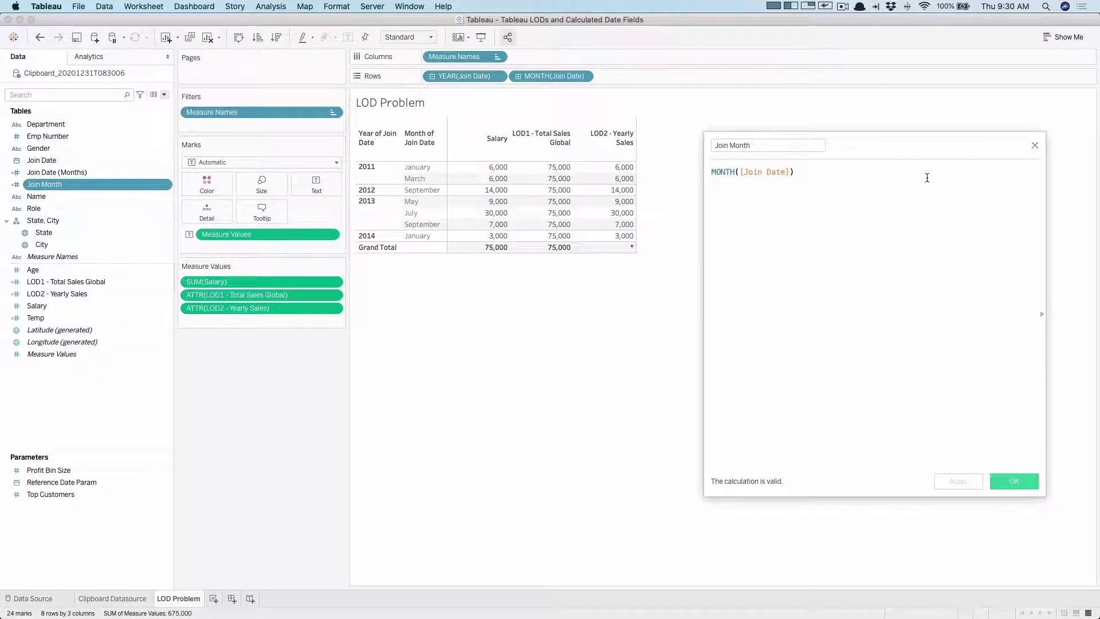
left_click(1033, 144)
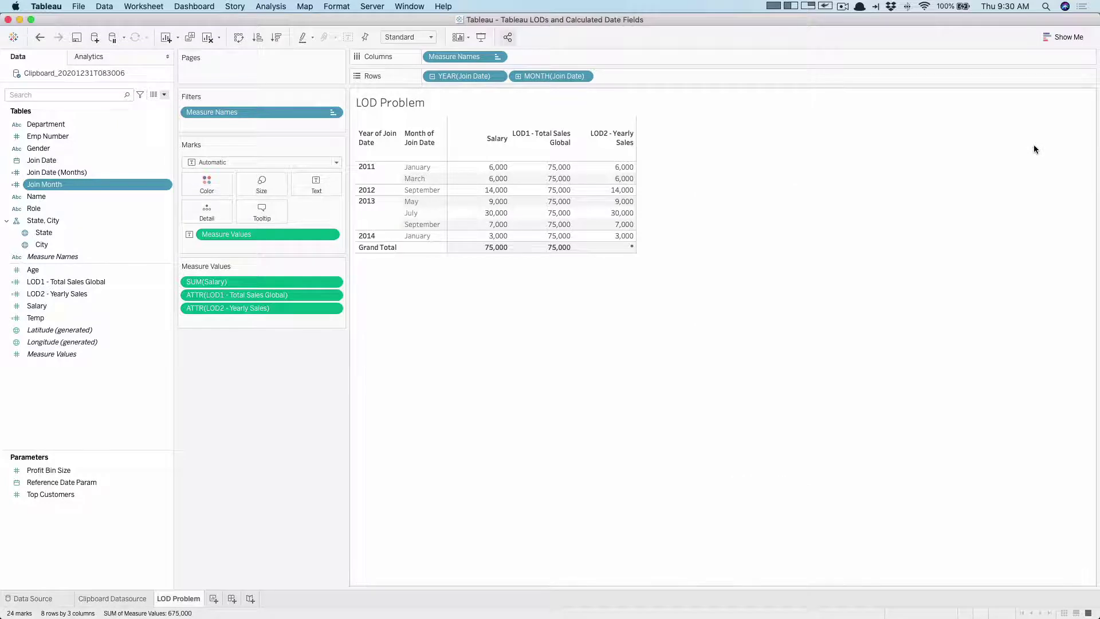
Duplicate LOD2 - Yearly Sales, rename the copy Temp, and add Temp to the crosstab
right_click(84, 296)
left_click(112, 373)
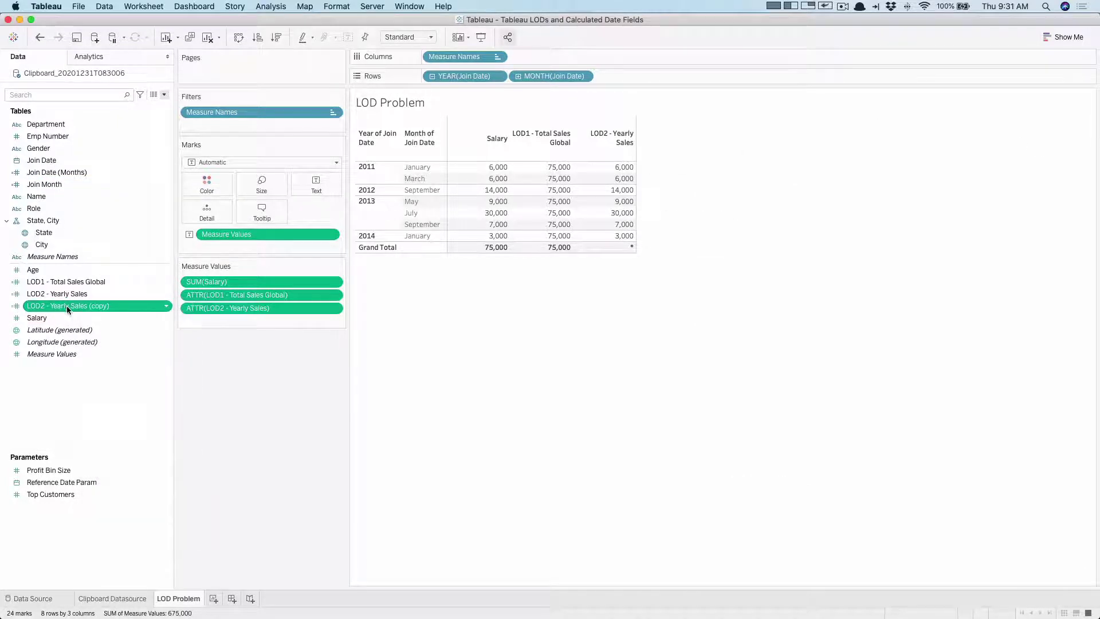
right_click(65, 309)
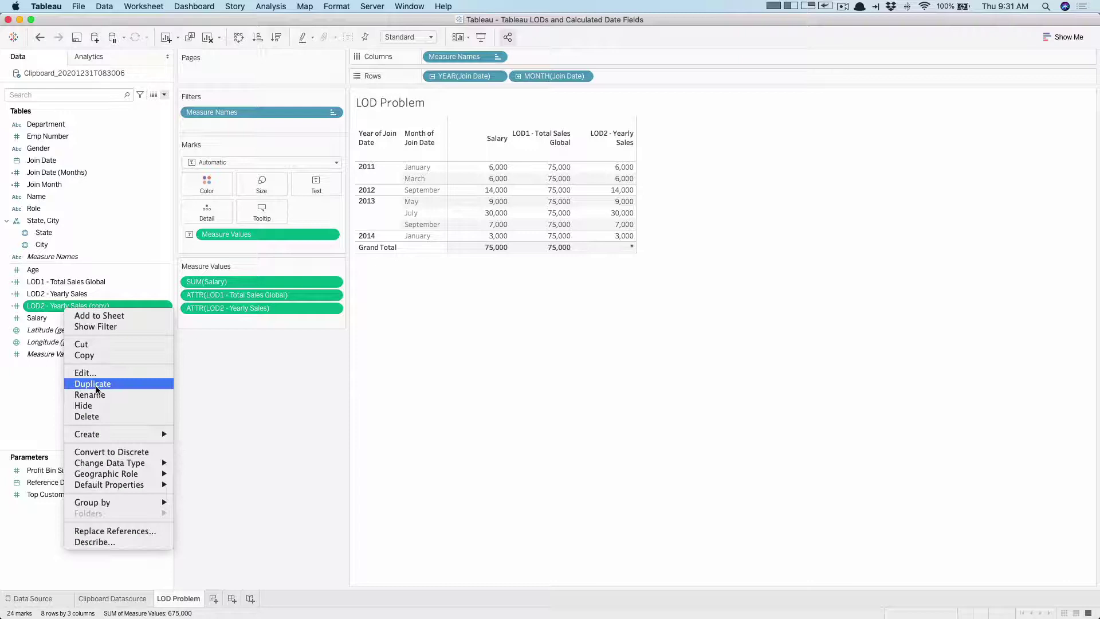
left_click(86, 373)
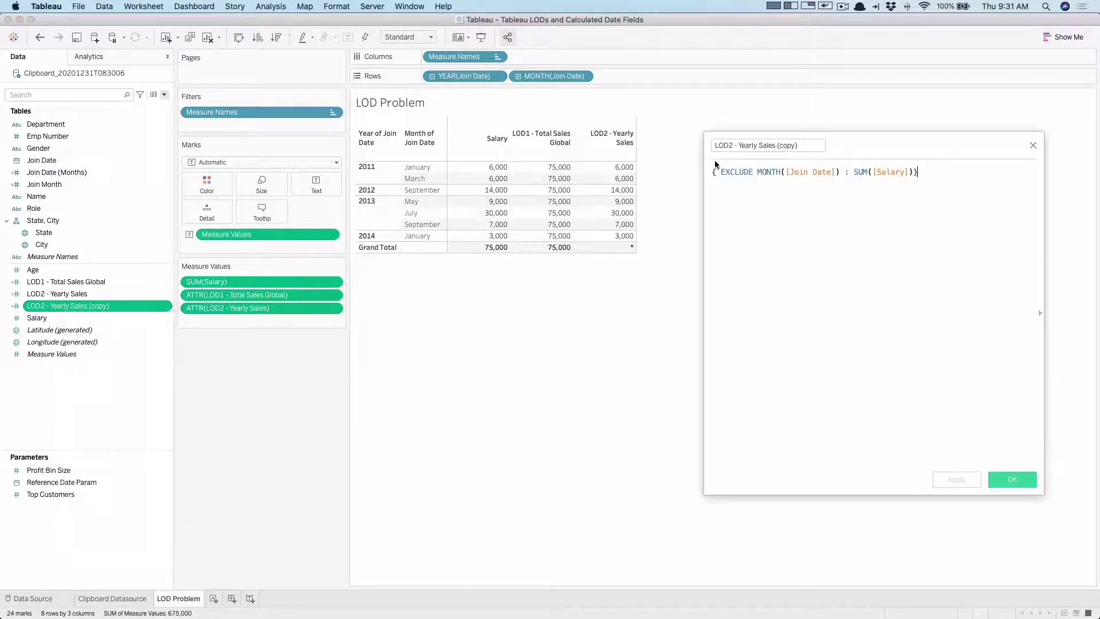
type("Temp")
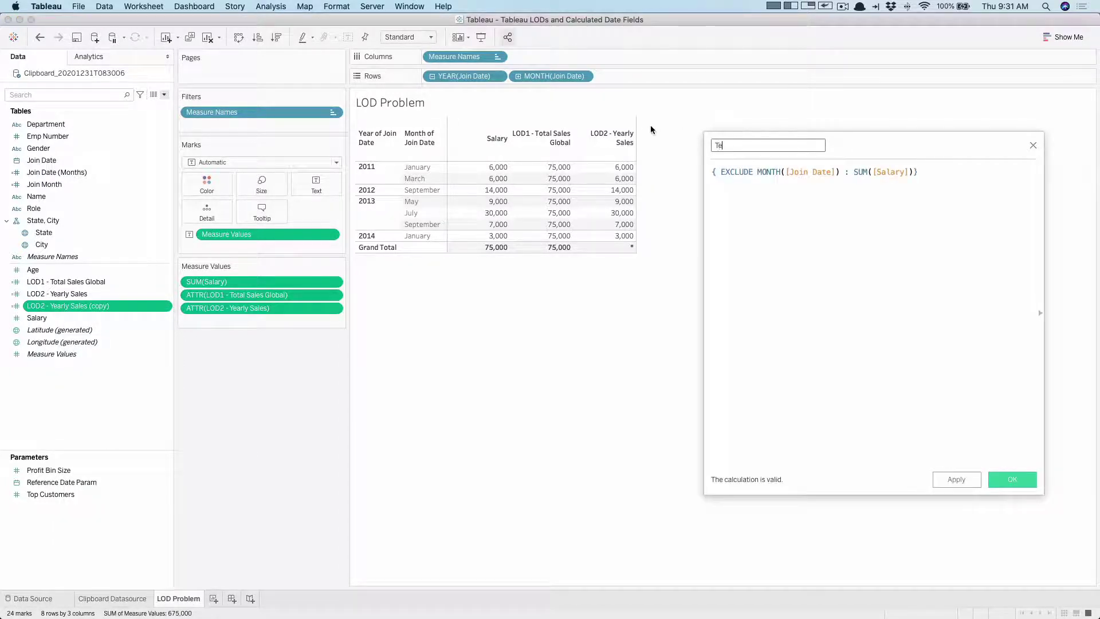
left_click(952, 480)
double_click(39, 318)
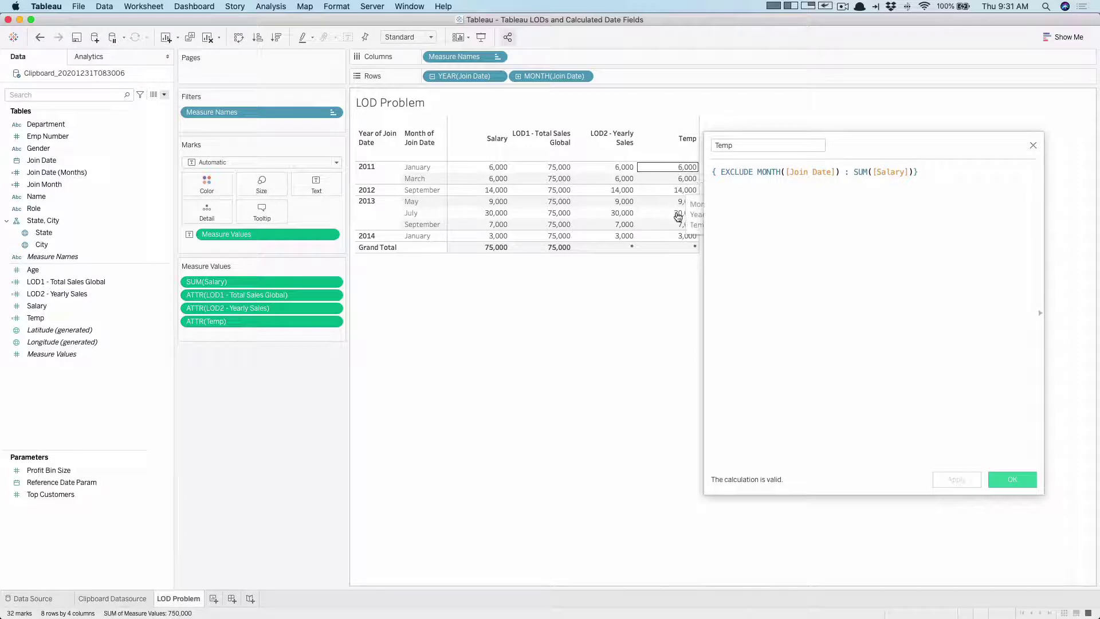
Comment out Temp's original formula and paste the EXCLUDE expression on a new line
left_click(713, 173)
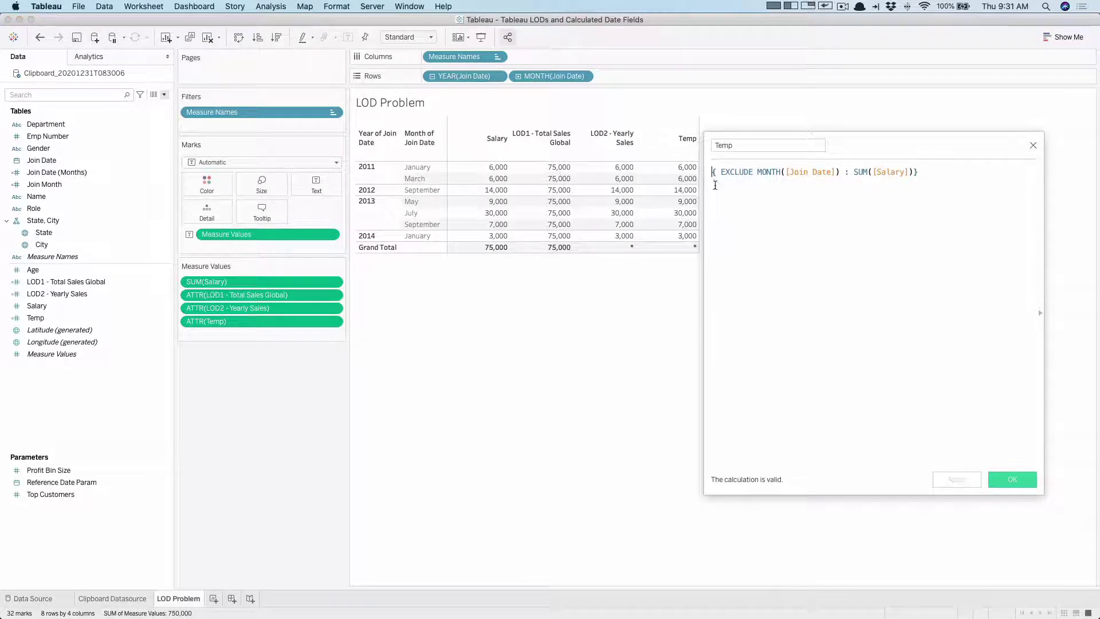
type("//")
key("shift+End")
key("super+c")
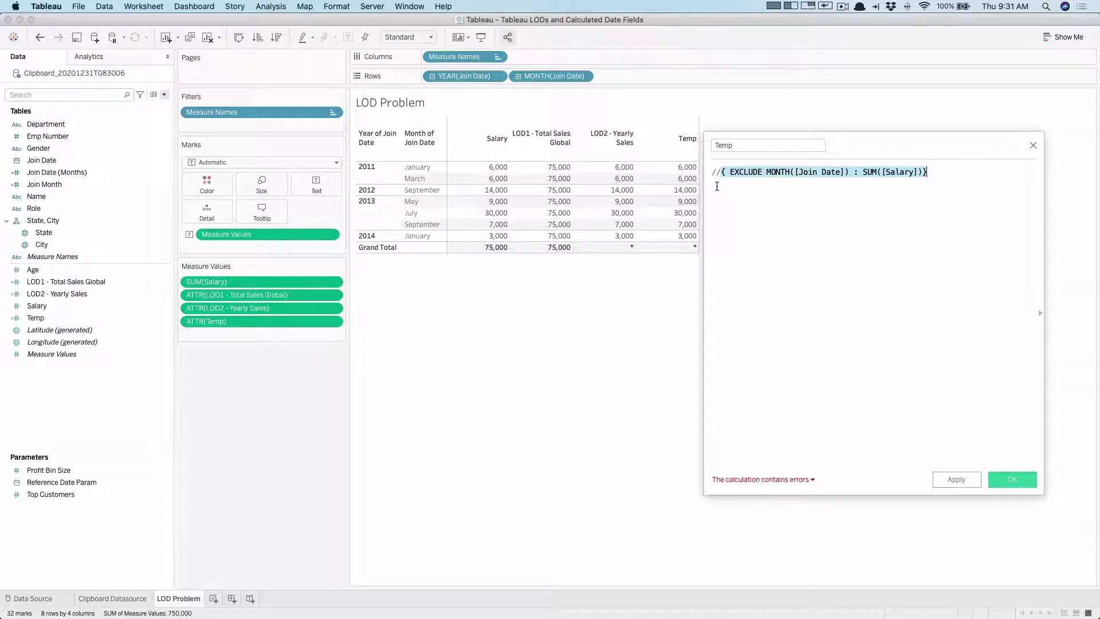
left_click(726, 185)
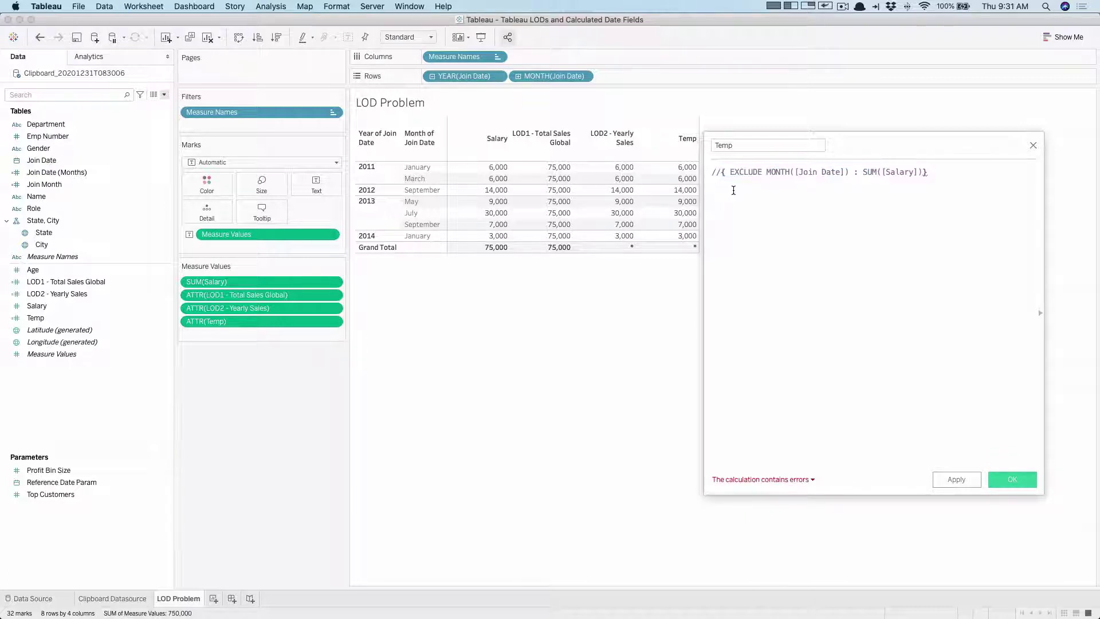
key("Return")
key("super+v")
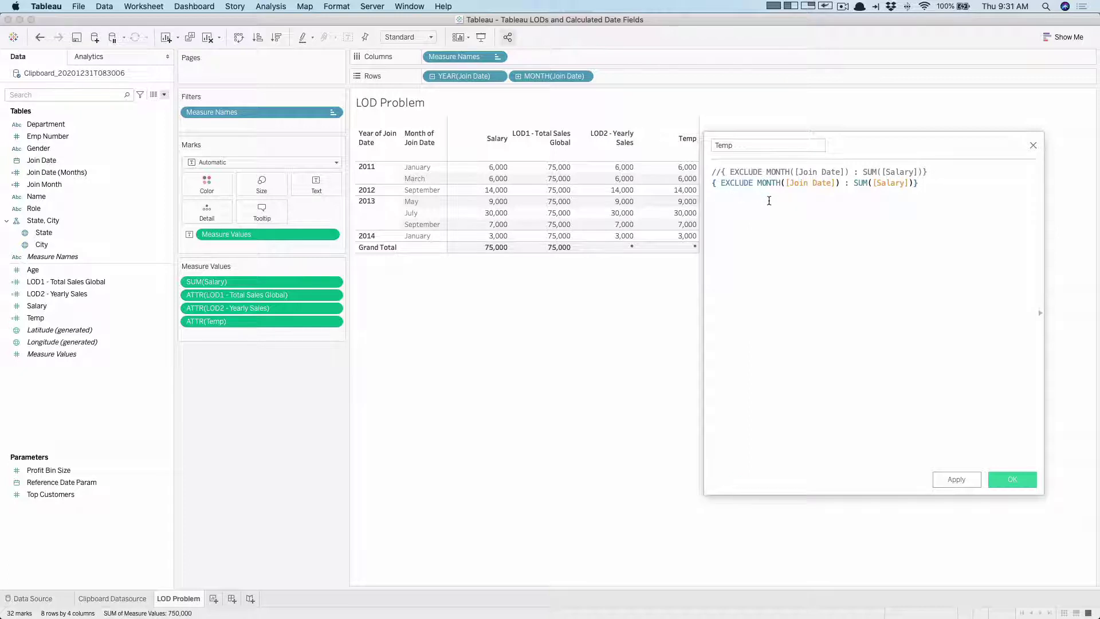
Replace MONTH([Join Date]) with [Join Month], apply, comment the line out, and switch to Chrome
left_click(756, 183)
left_click(838, 182, "shift")
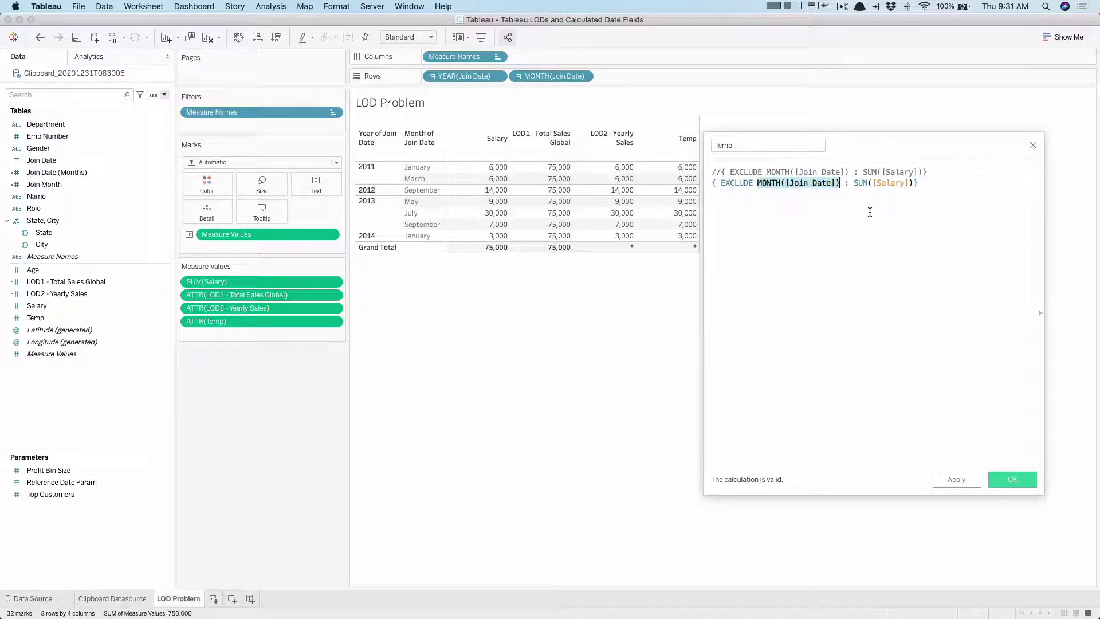
type("Jo")
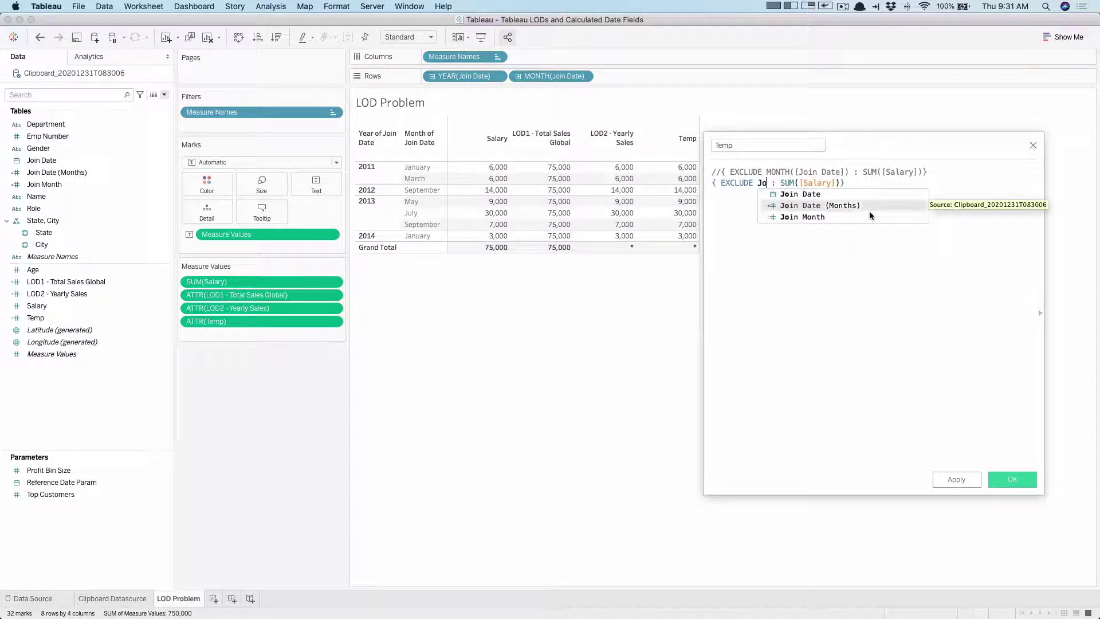
double_click(802, 216)
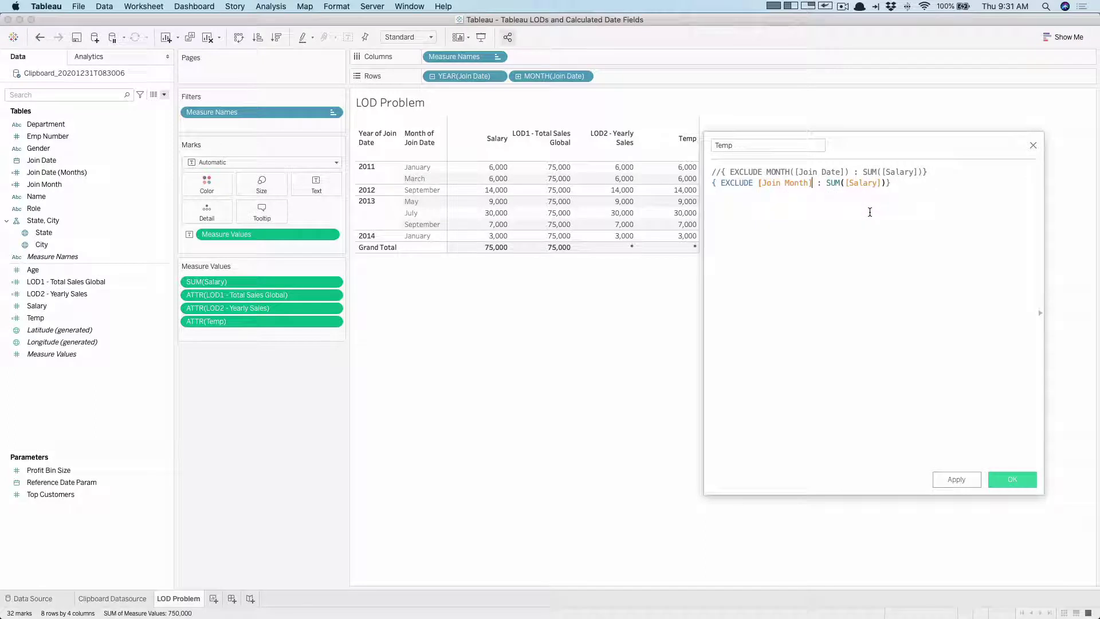
left_click(954, 477)
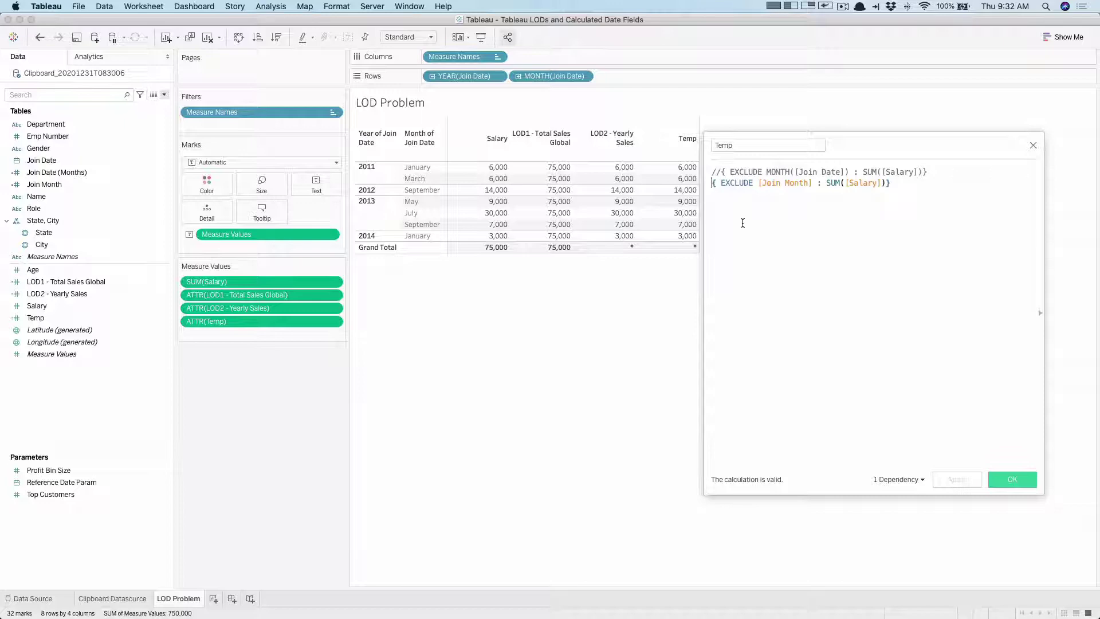
type("//")
key("super+Tab")
key("super+Tab")
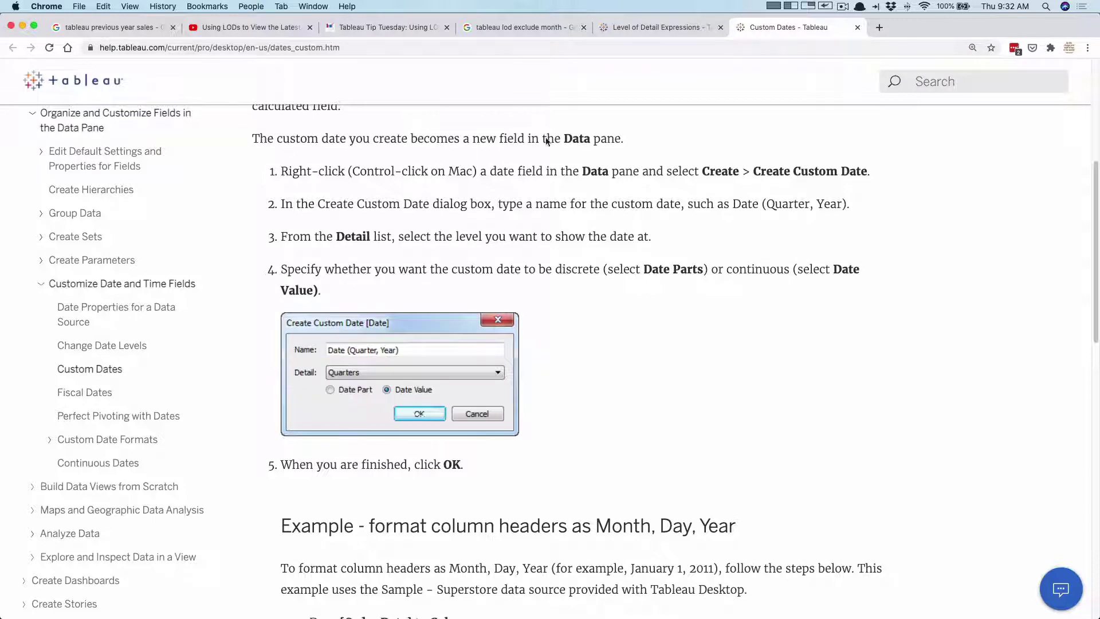
Read the Level of Detail Expressions and Custom Dates help pages, then return to Tableau
left_click(645, 27)
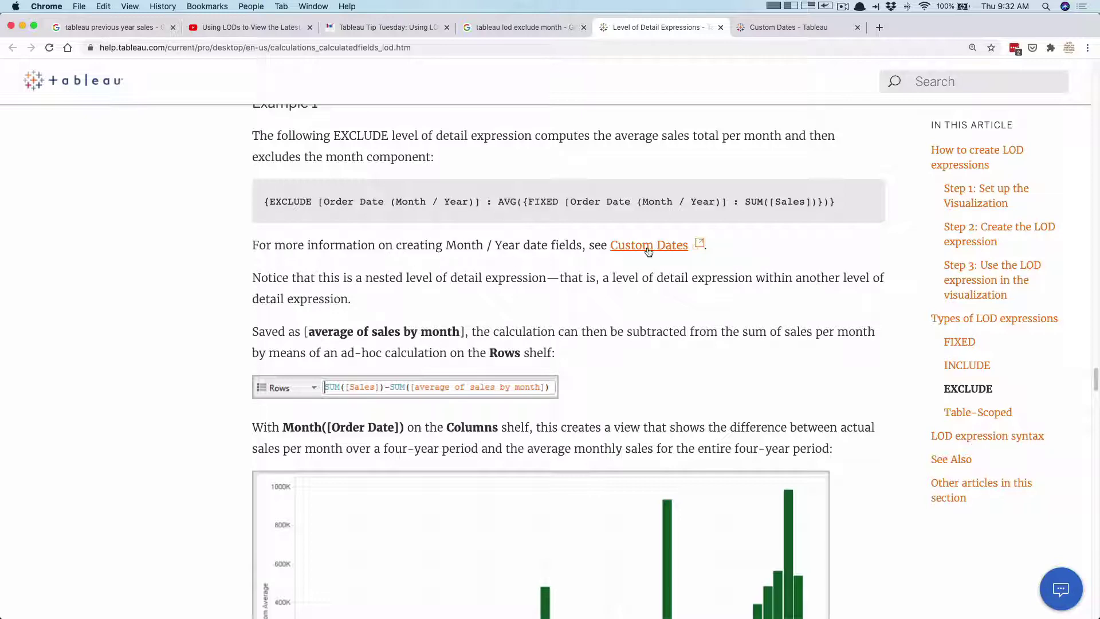
left_click(773, 29)
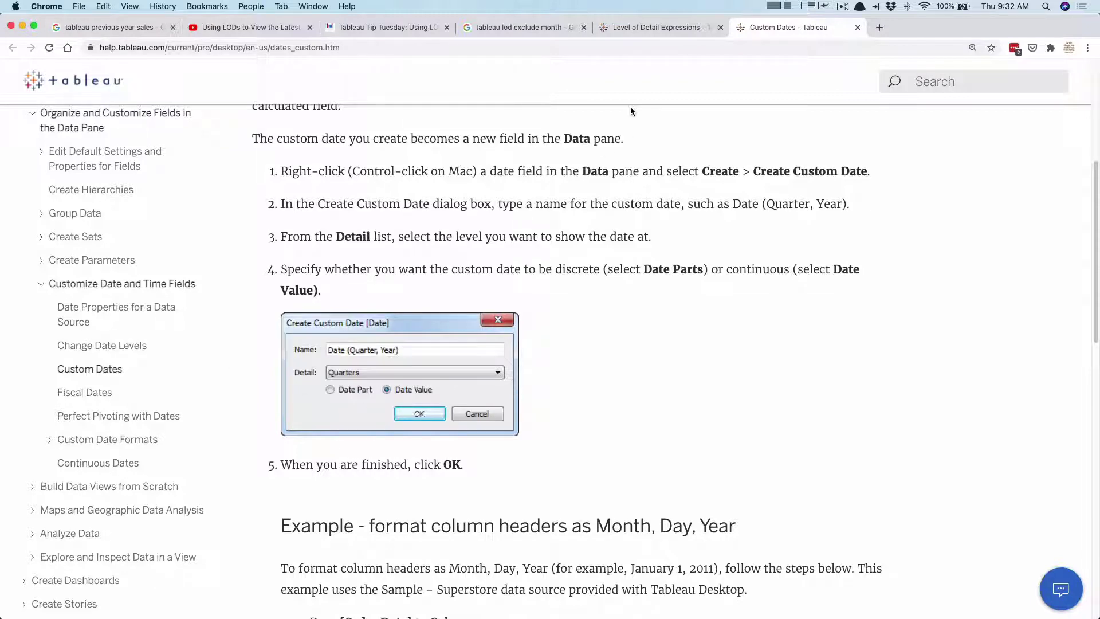
key("super+Tab")
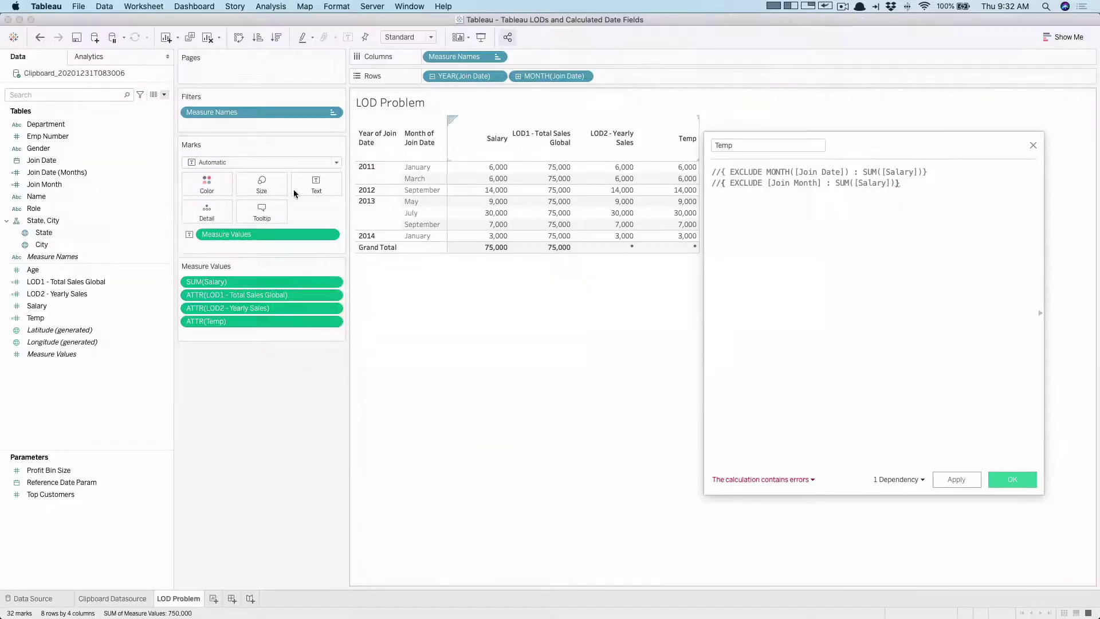
right_click(74, 160)
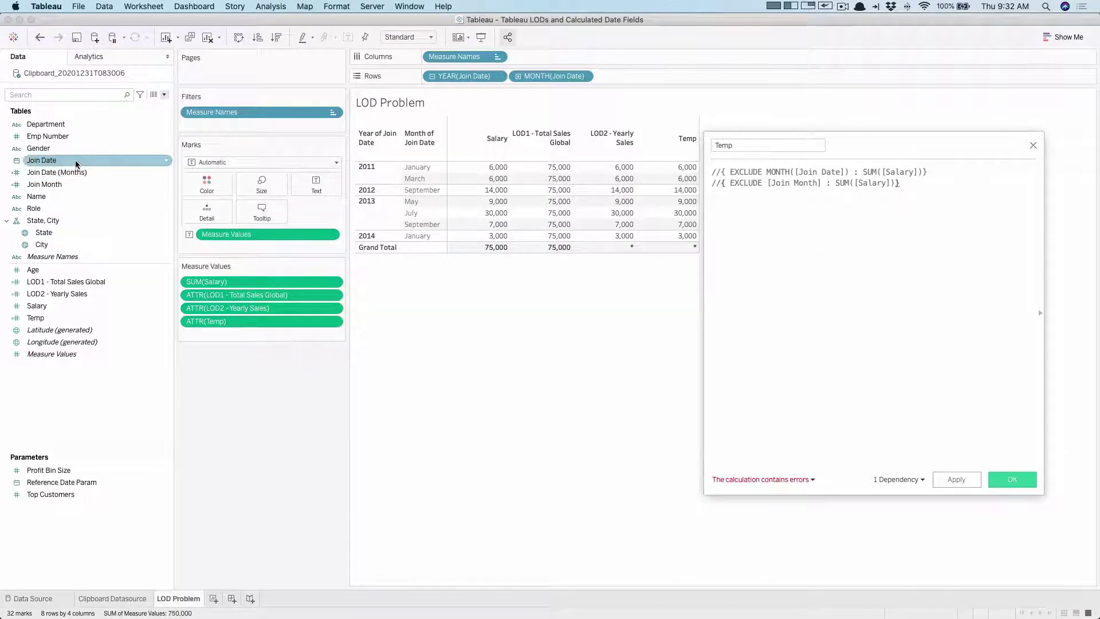
mouse_move(155, 238)
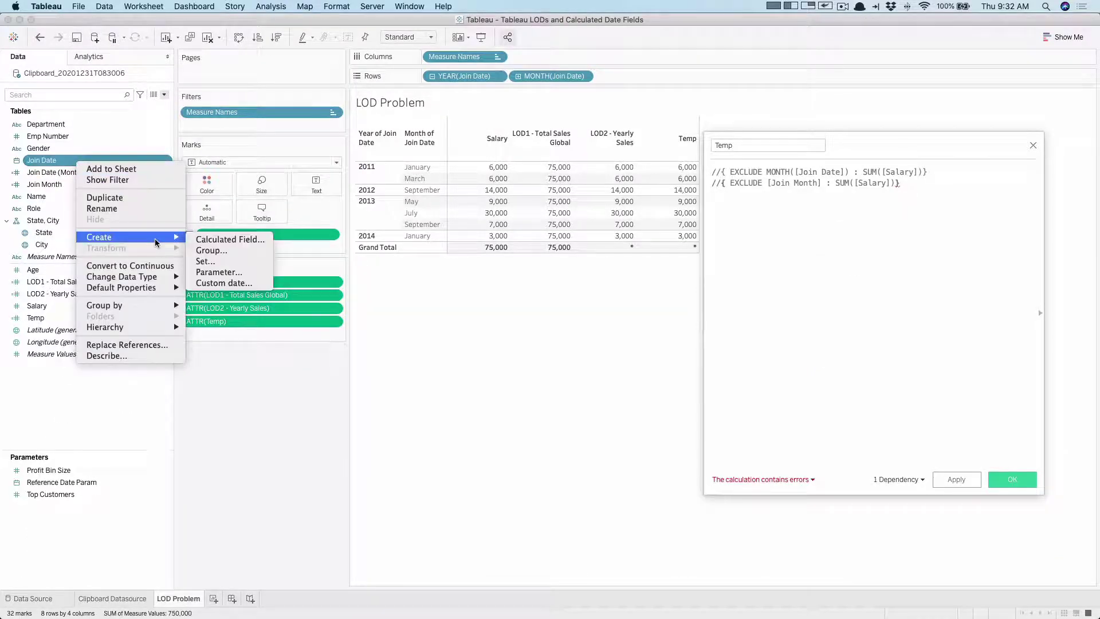
left_click(216, 282)
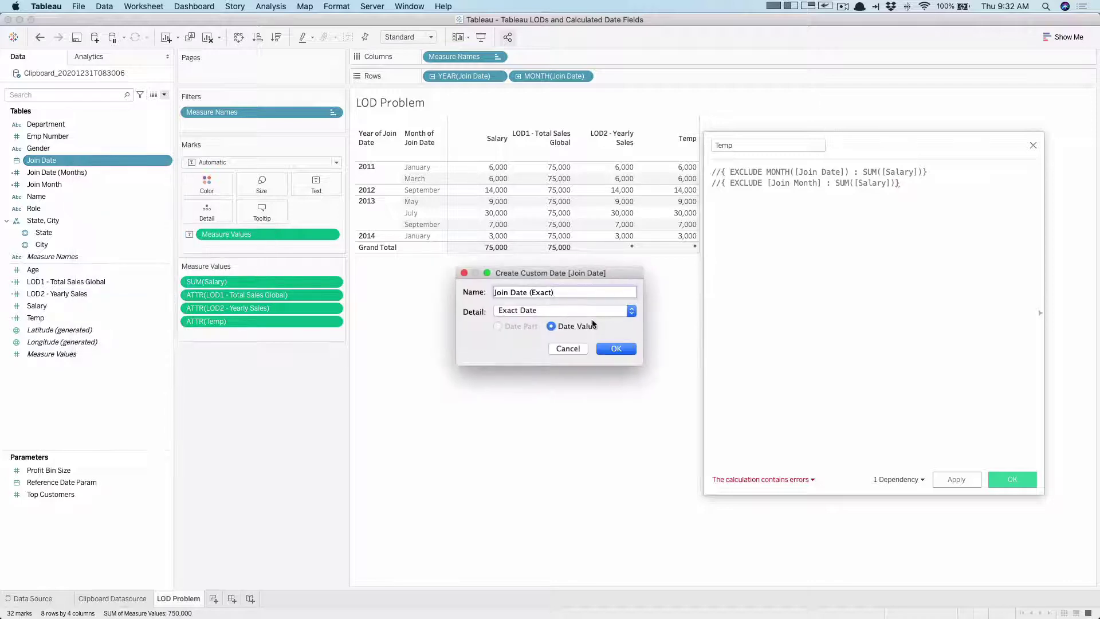
left_click(594, 314)
left_click(572, 343)
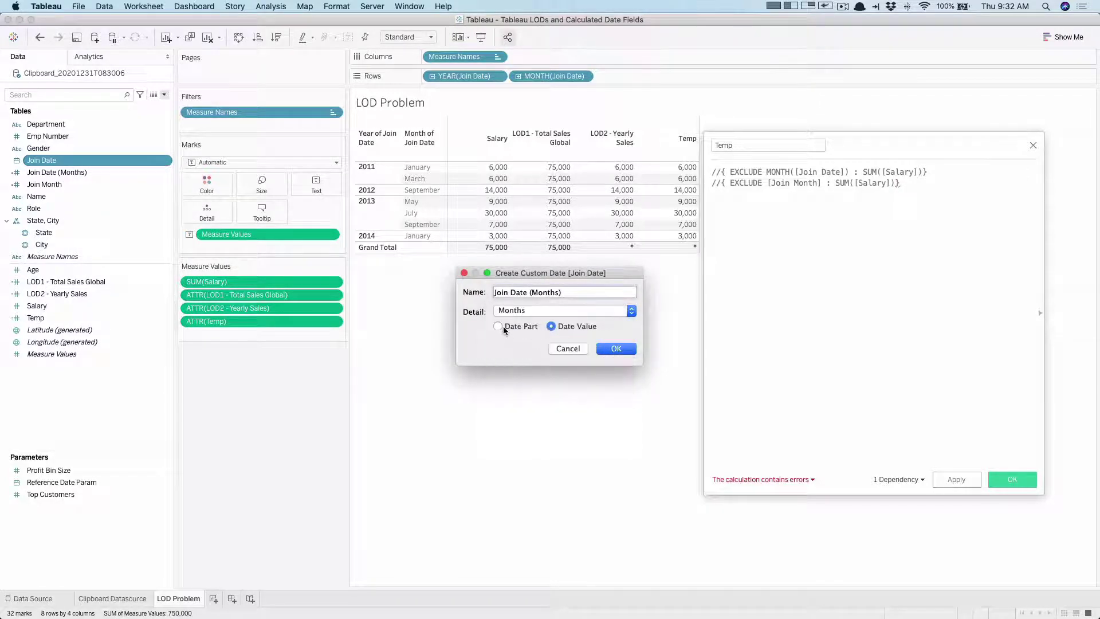
Cancel the custom date and view the Join Date (Months) field description
left_click(567, 349)
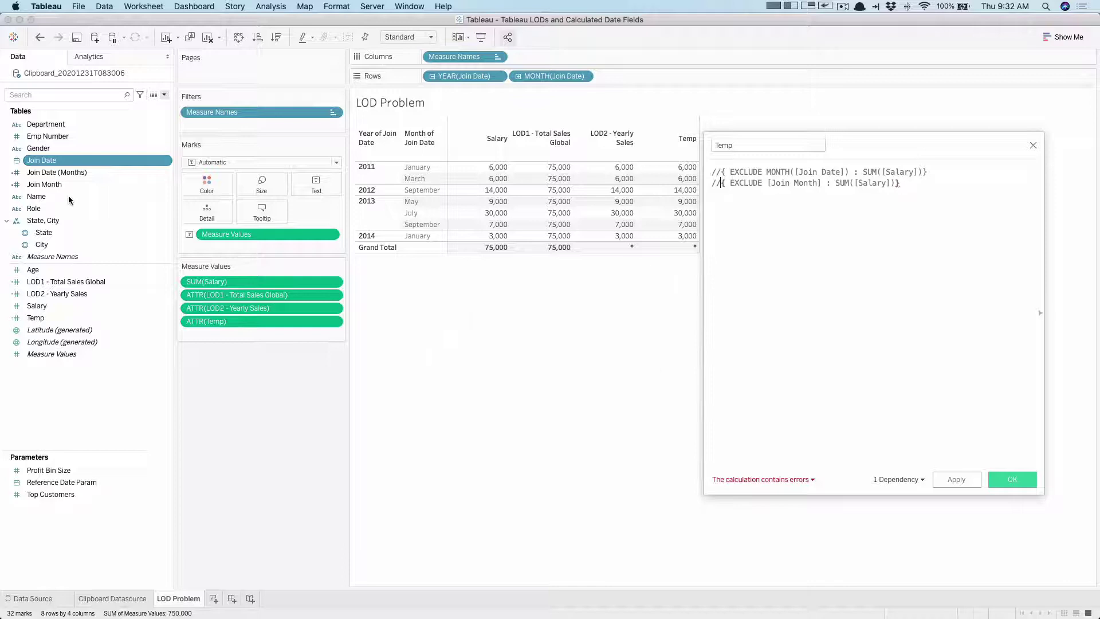
left_click(66, 174)
right_click(65, 174)
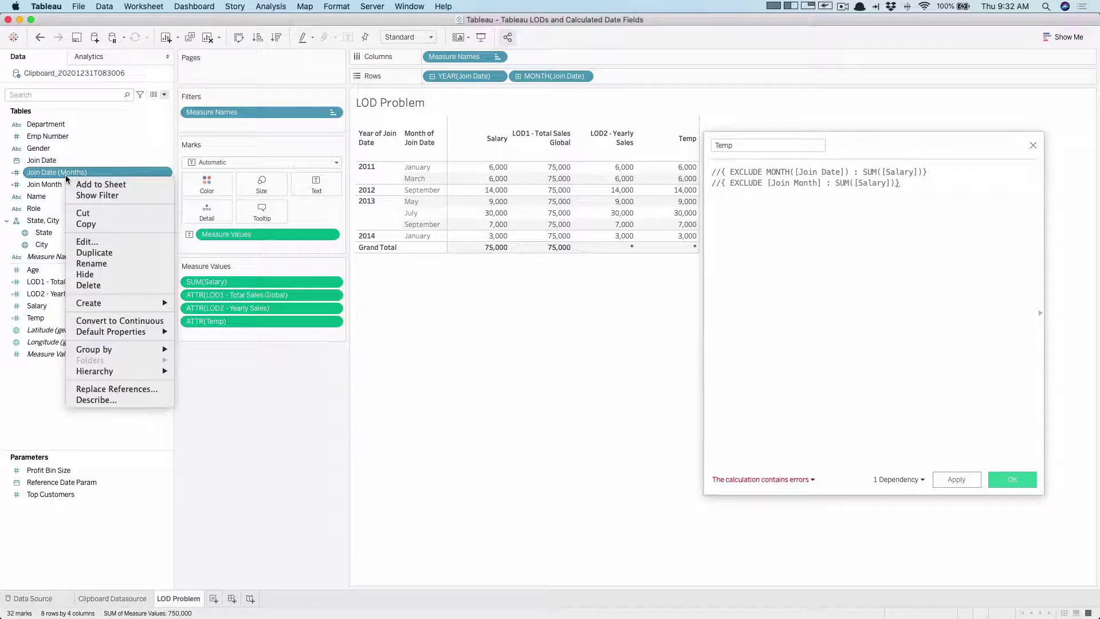
left_click(116, 399)
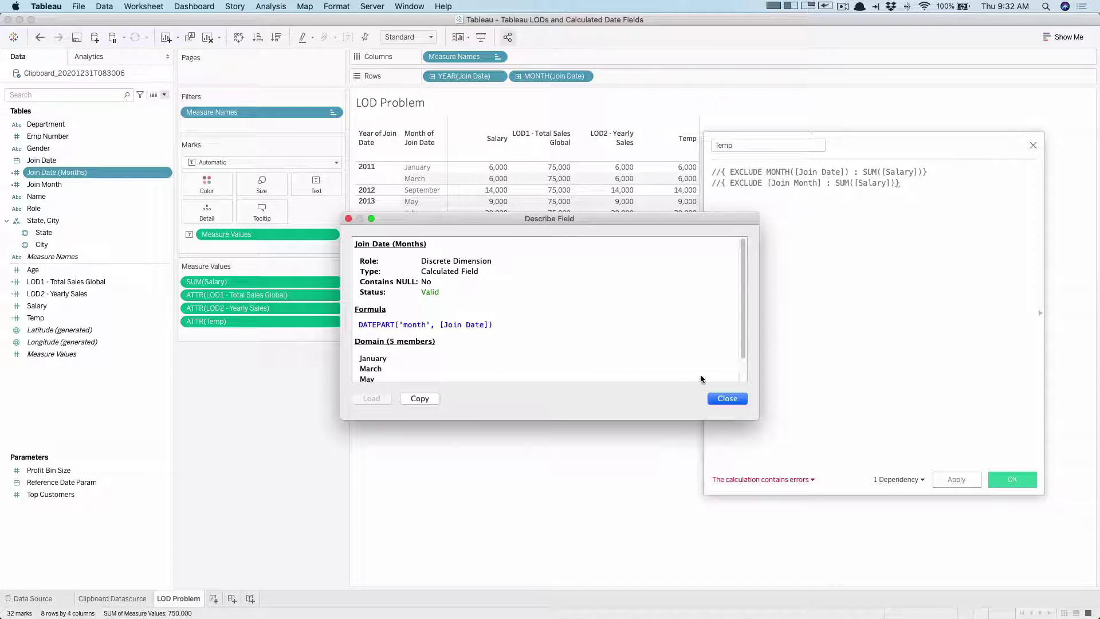
left_click(723, 399)
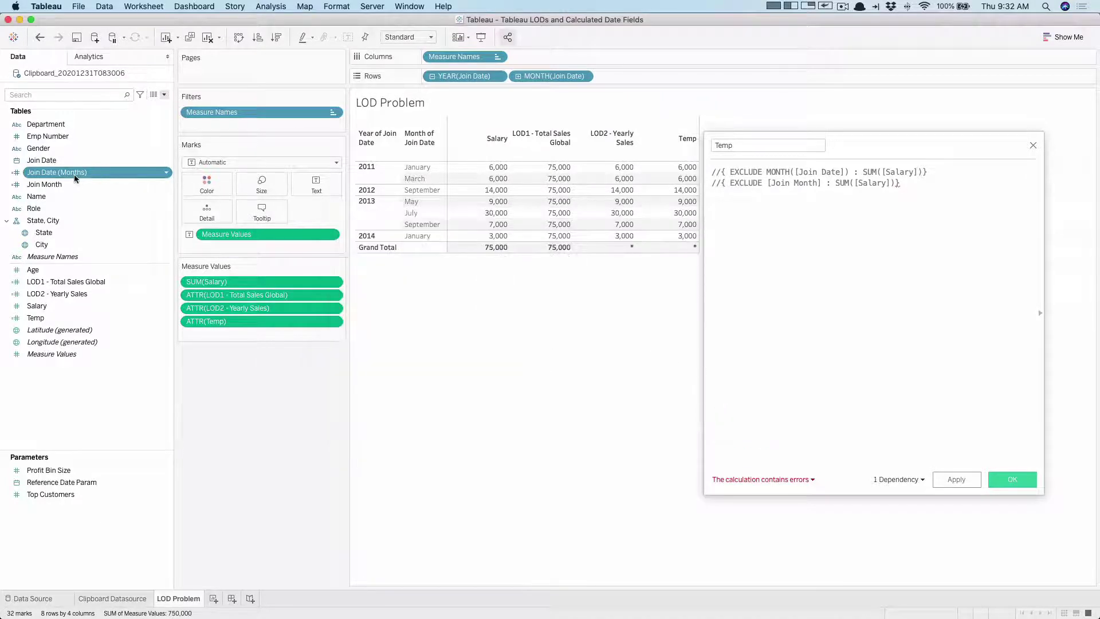
Copy the Join Month EXCLUDE line to line 3, swapping in [Join Date (Months)]
left_click(722, 183)
key("shift+End")
key("super+c")
left_click(774, 202)
key("super+v")
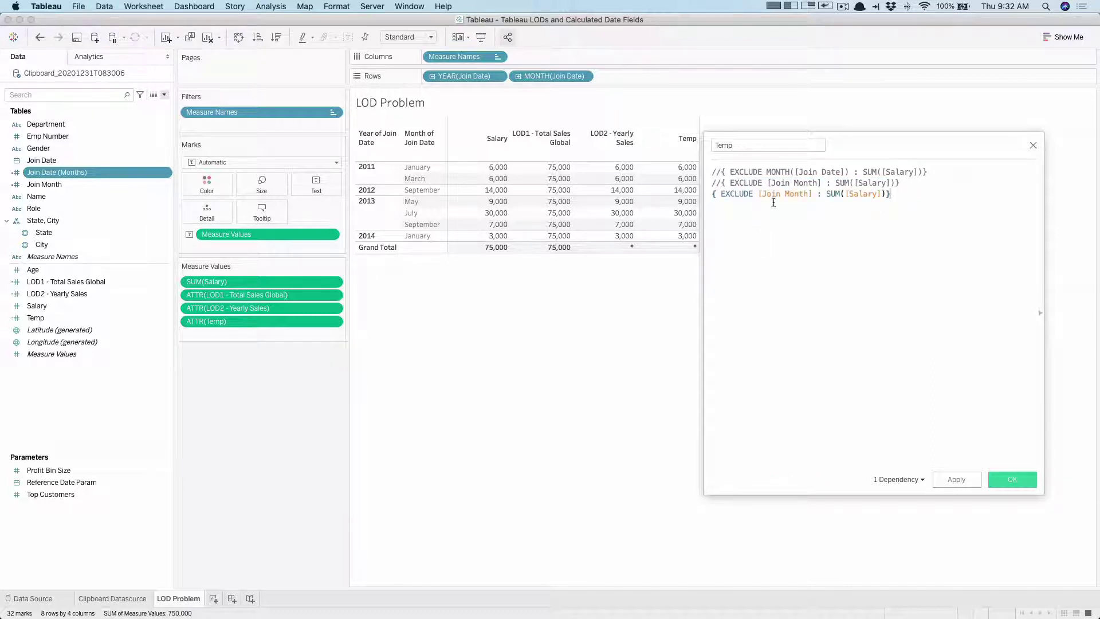
left_click_drag(758, 193, 813, 194)
type("[Jo")
key("Down")
key("Return")
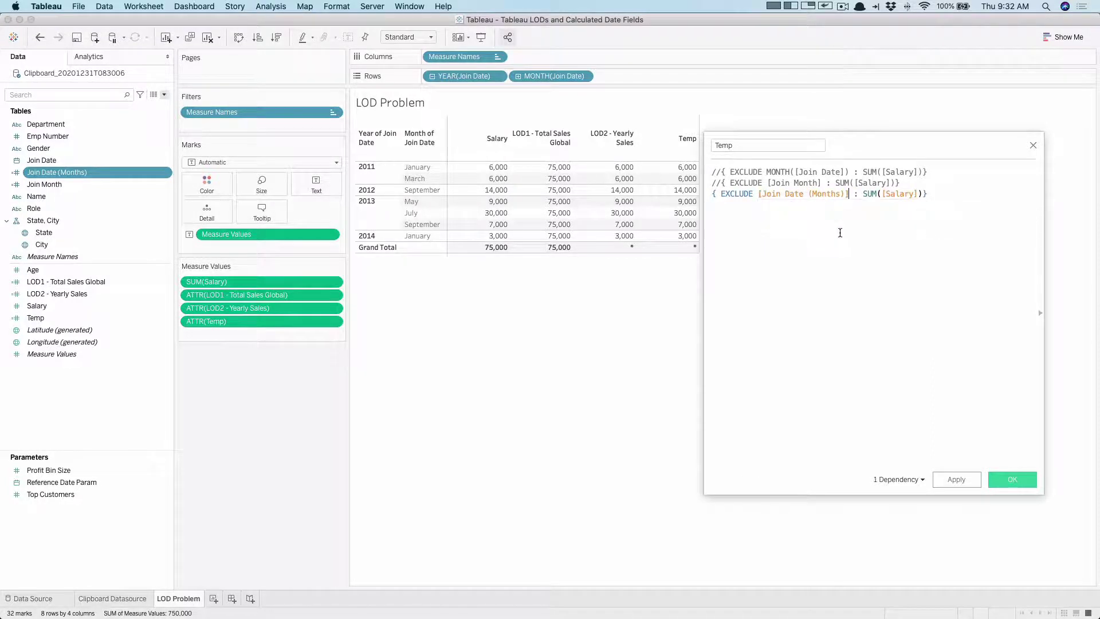
Apply the Temp calculation, then comment out line 3 with //
left_click(956, 479)
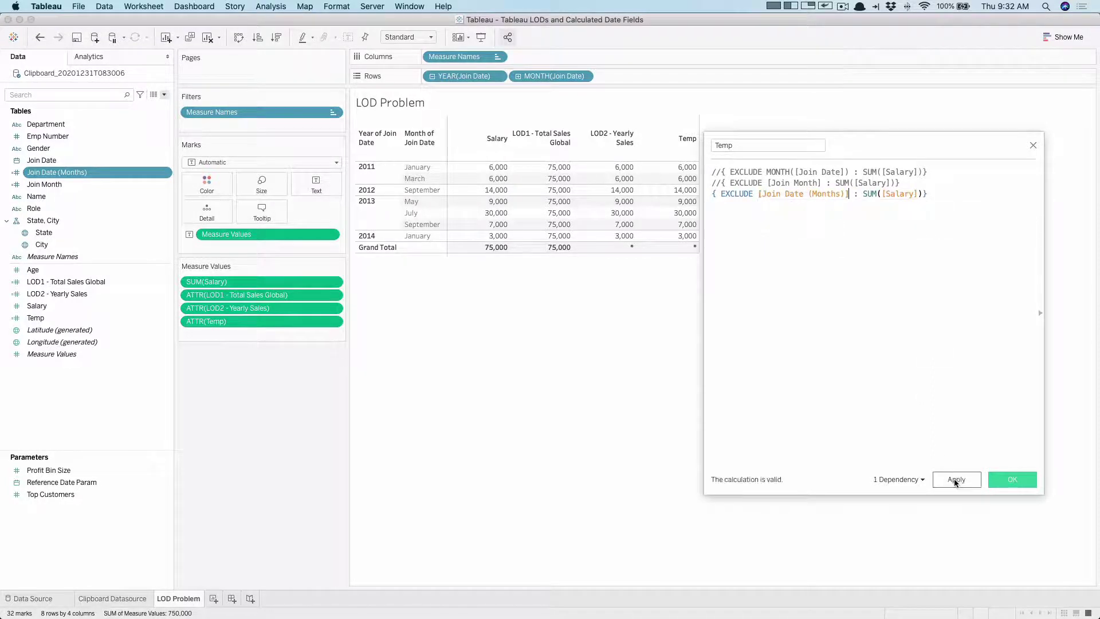
left_click(712, 194)
type("//")
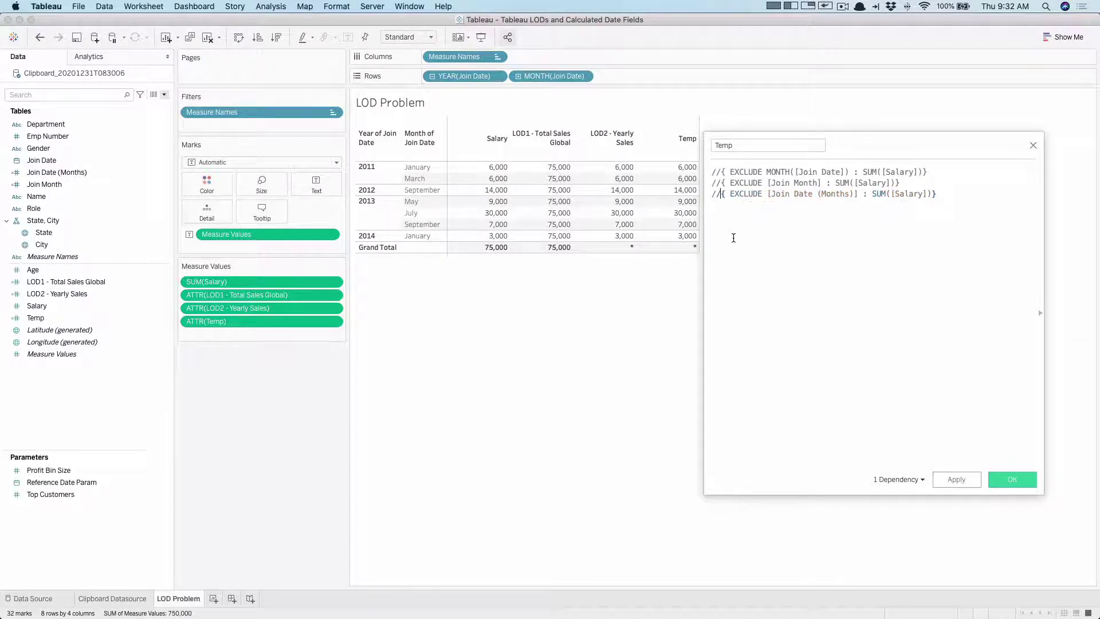
double_click(548, 76)
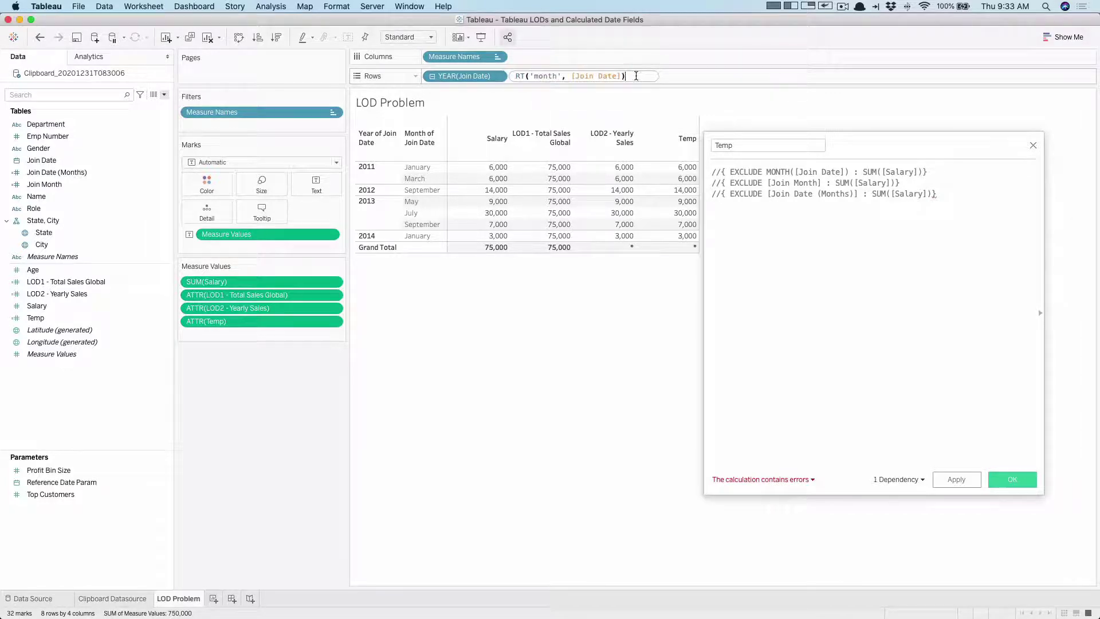
key("super+a")
key("super+c")
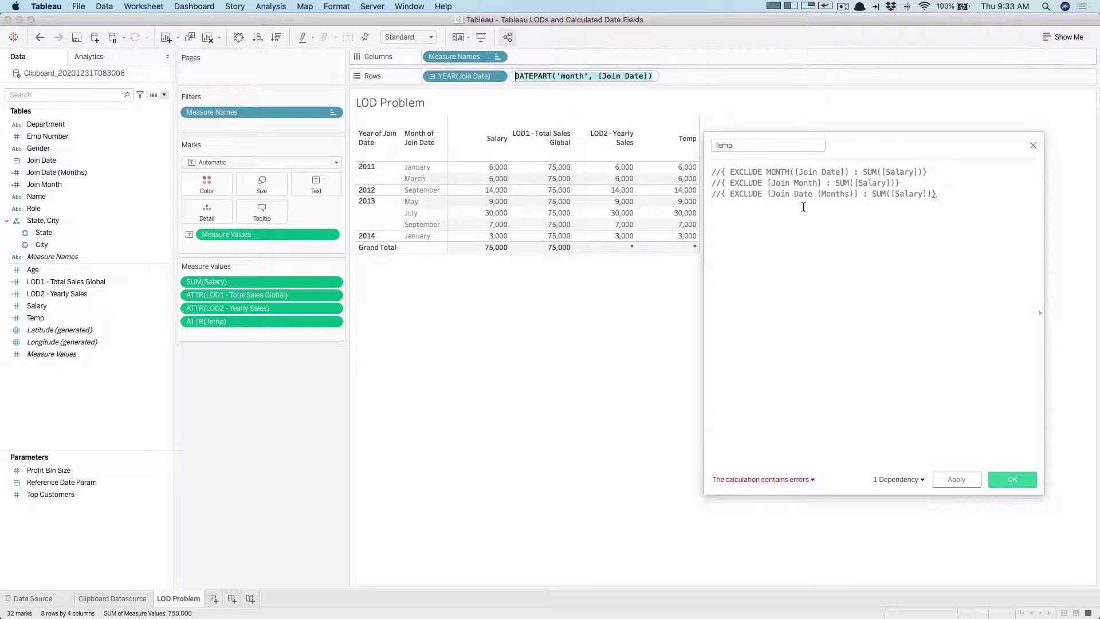
key("Escape")
key("Return")
key("super+v")
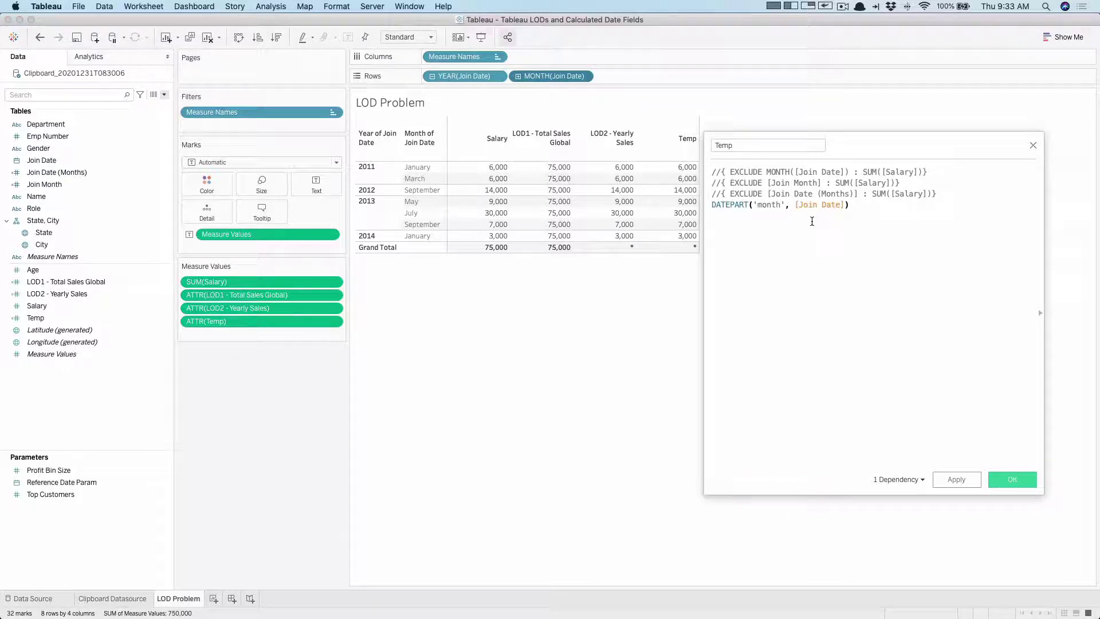
right_click(57, 173)
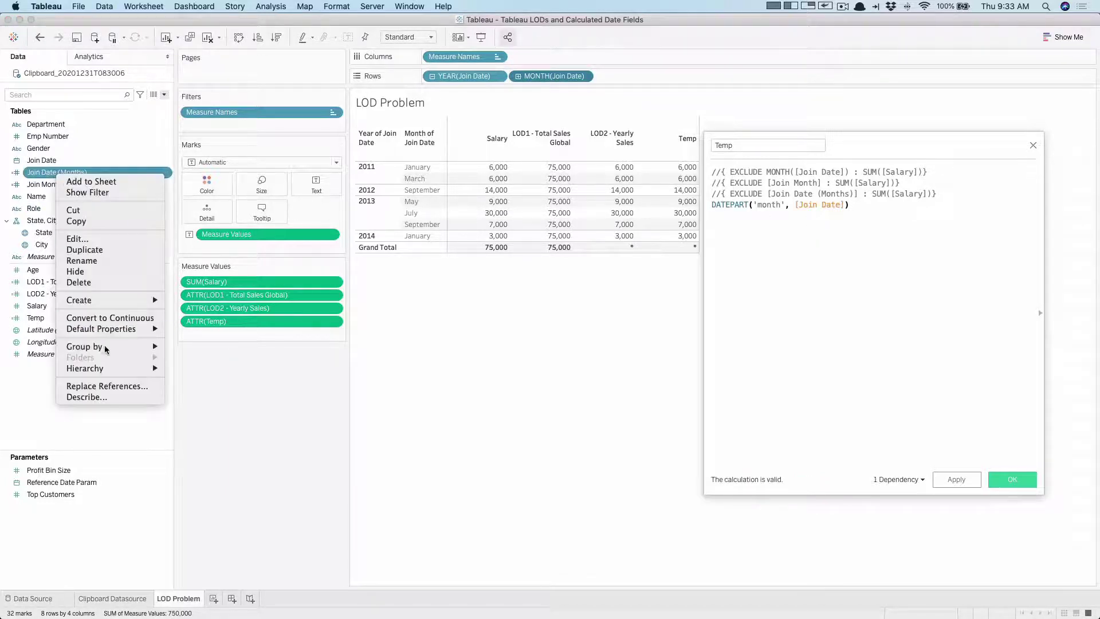
left_click(103, 397)
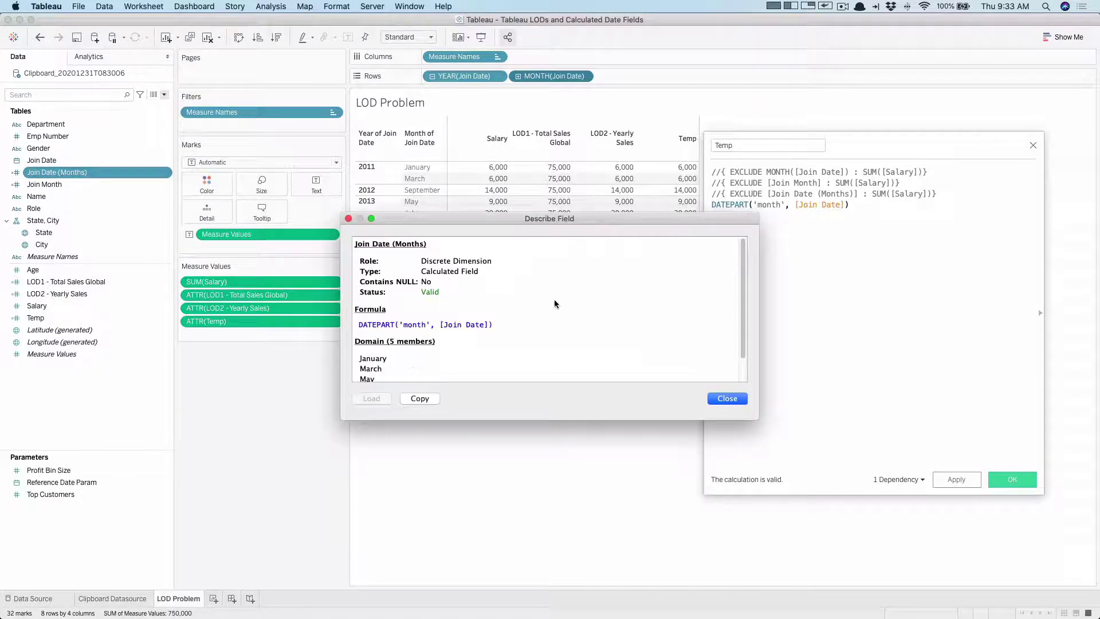
left_click_drag(680, 239, 951, 228)
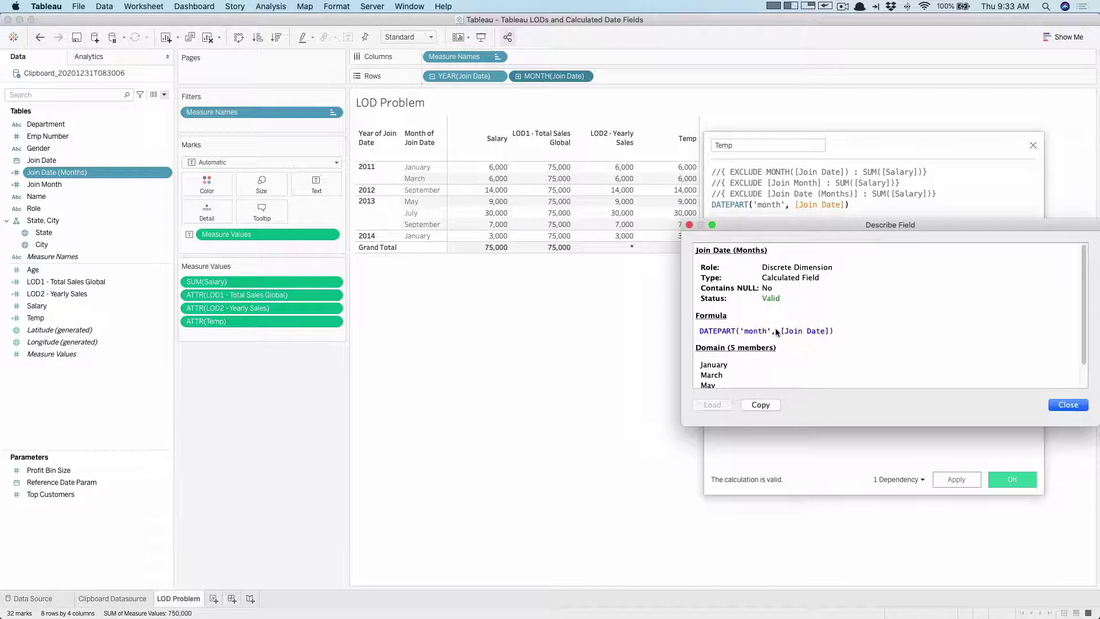
left_click(1061, 405)
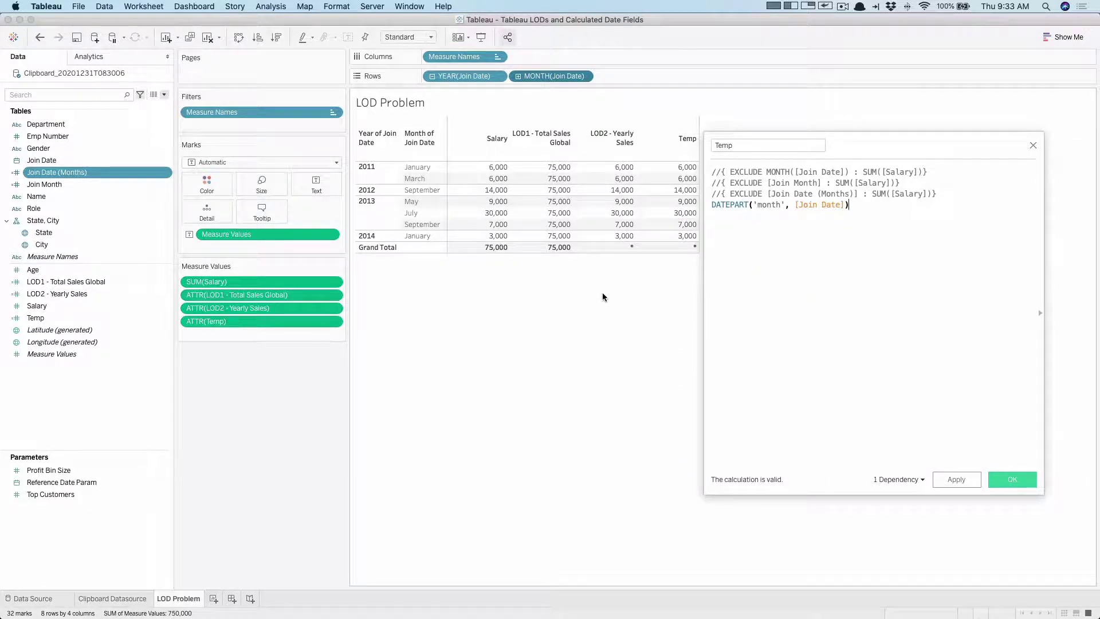
Copy the commented Join Date (Months) EXCLUDE expression onto a new line below DATEPART
left_click(721, 196)
left_click(947, 193, "shift")
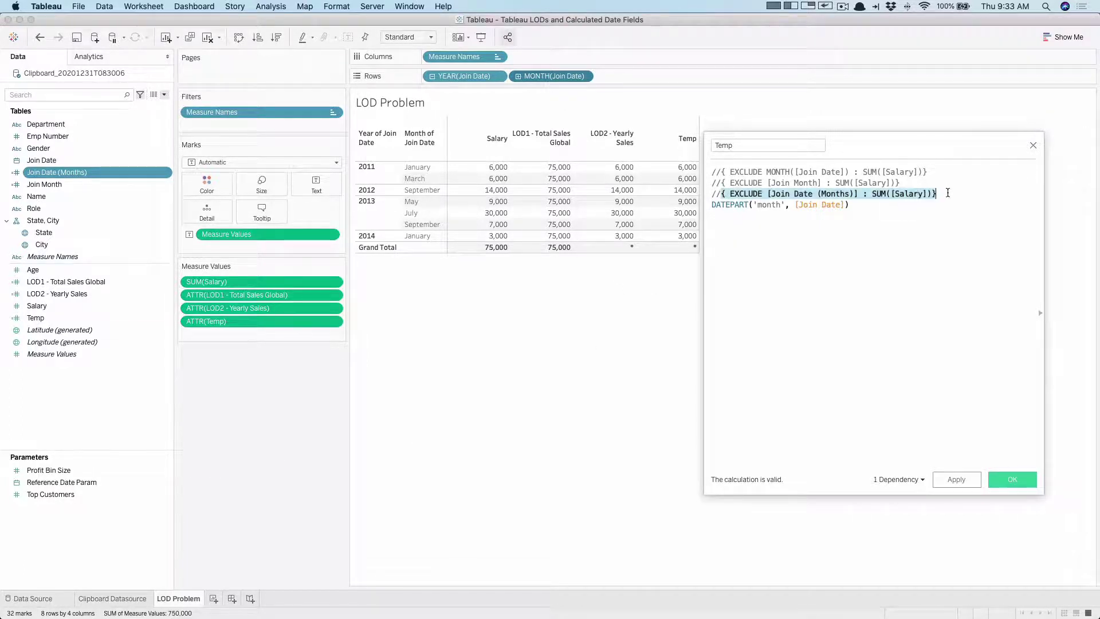
key("cmd+c")
left_click(855, 205)
key("Return")
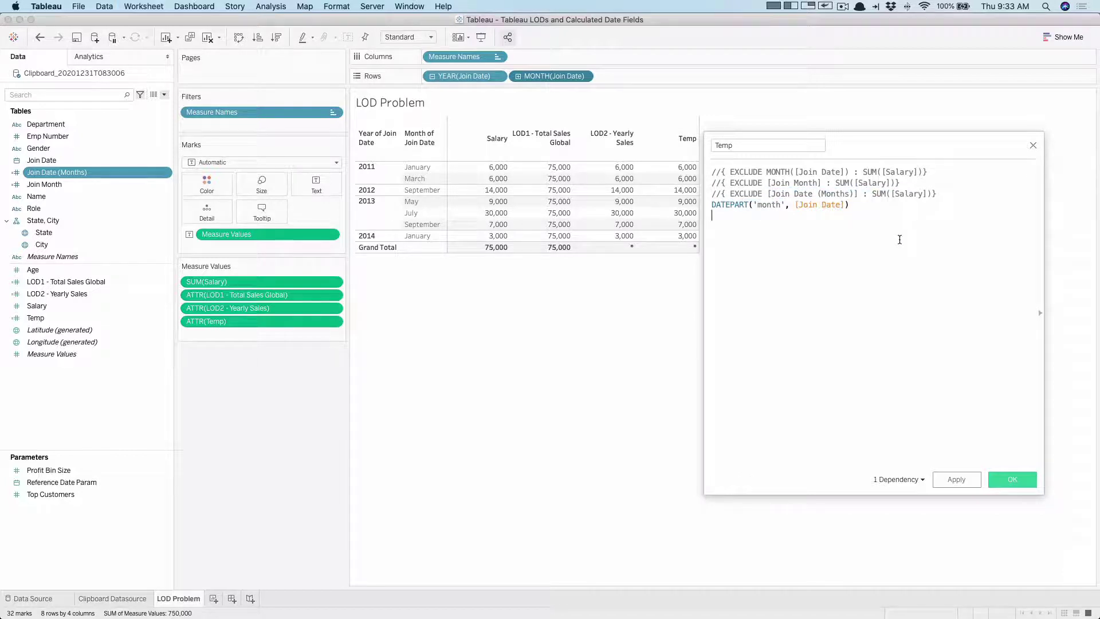
key("cmd+v")
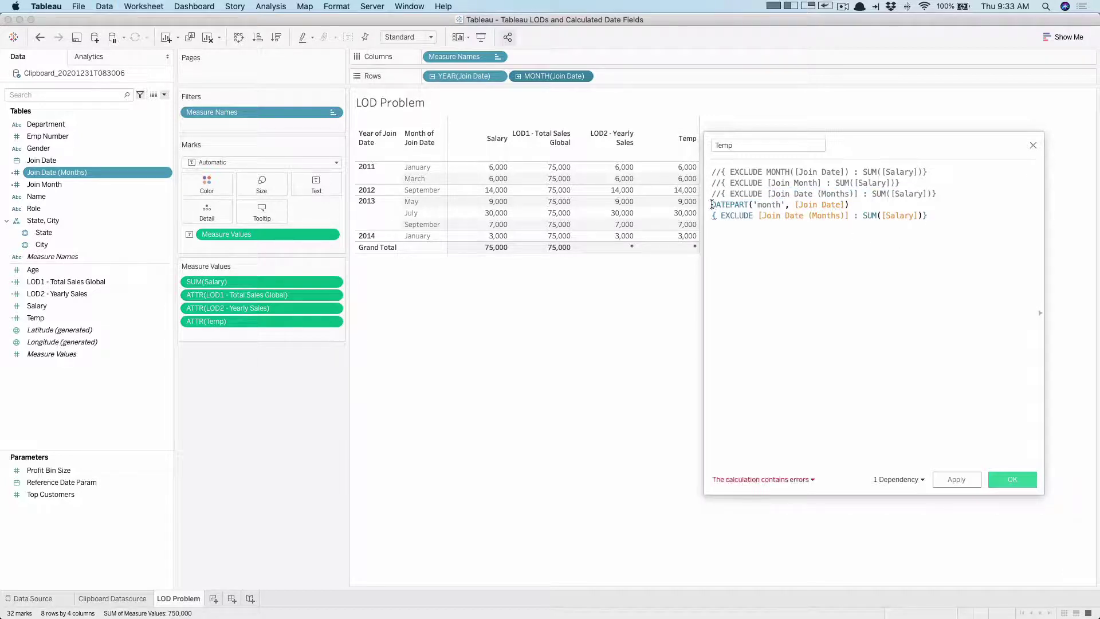
Replace [Join Date (Months)] with the DATEPART('month', [Join Date]) expression and apply
left_click(712, 204)
left_click(850, 205, "shift")
key("BackSpace")
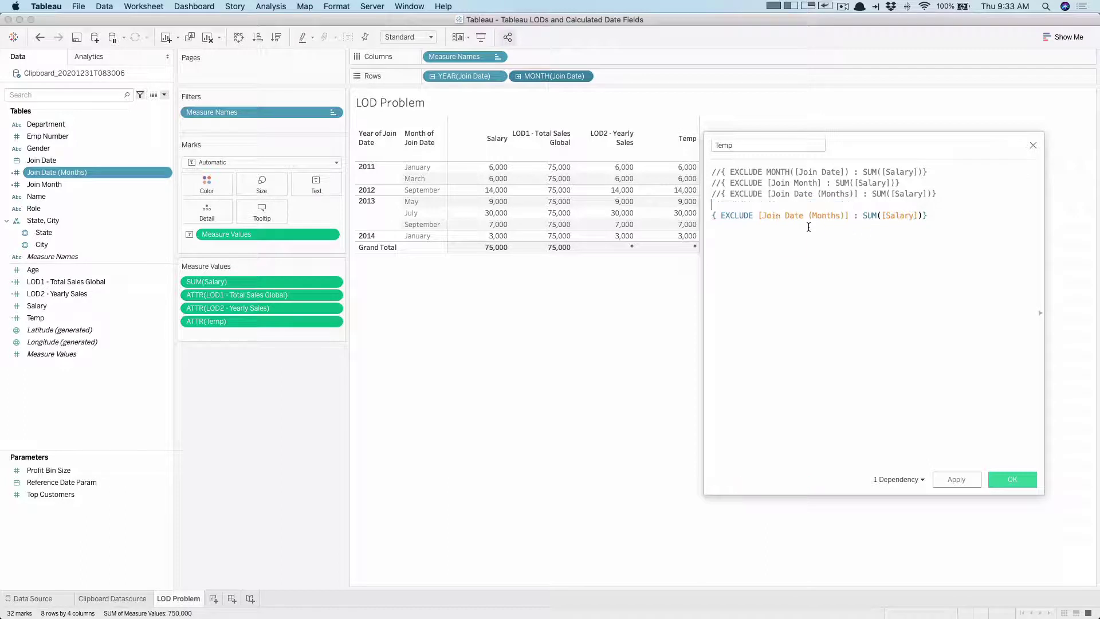
left_click(848, 215, "shift")
key("super+v")
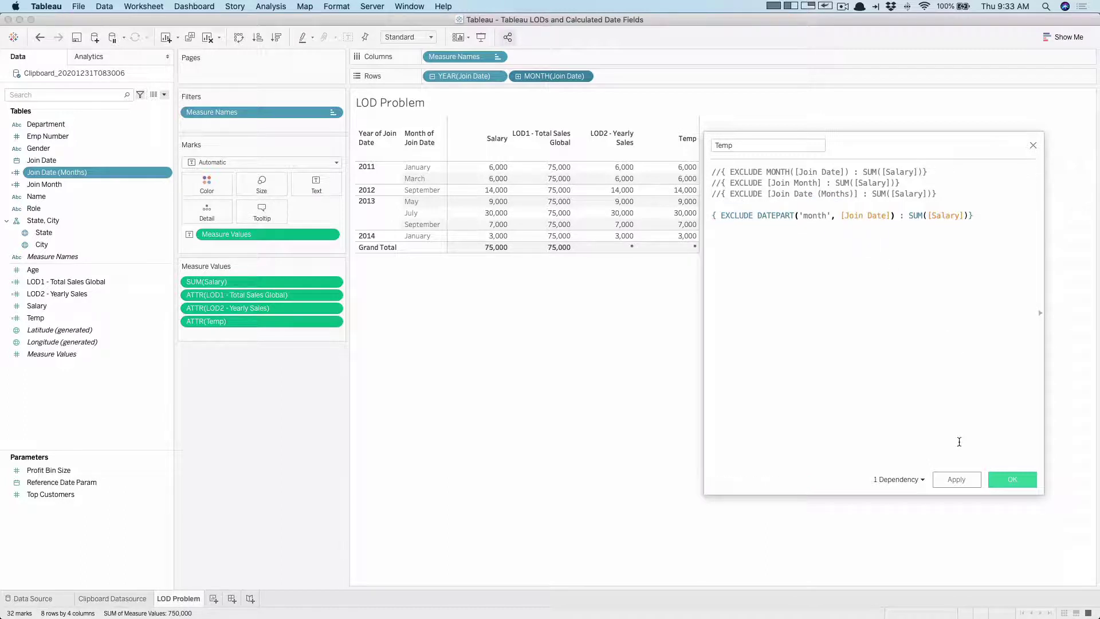
left_click(953, 480)
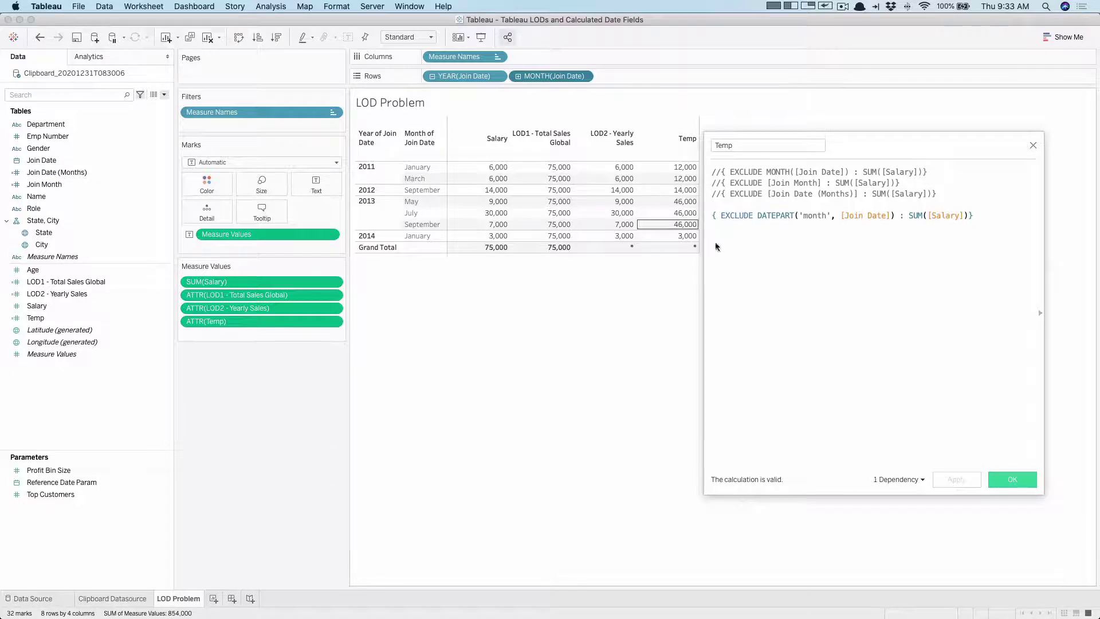
left_click(710, 215)
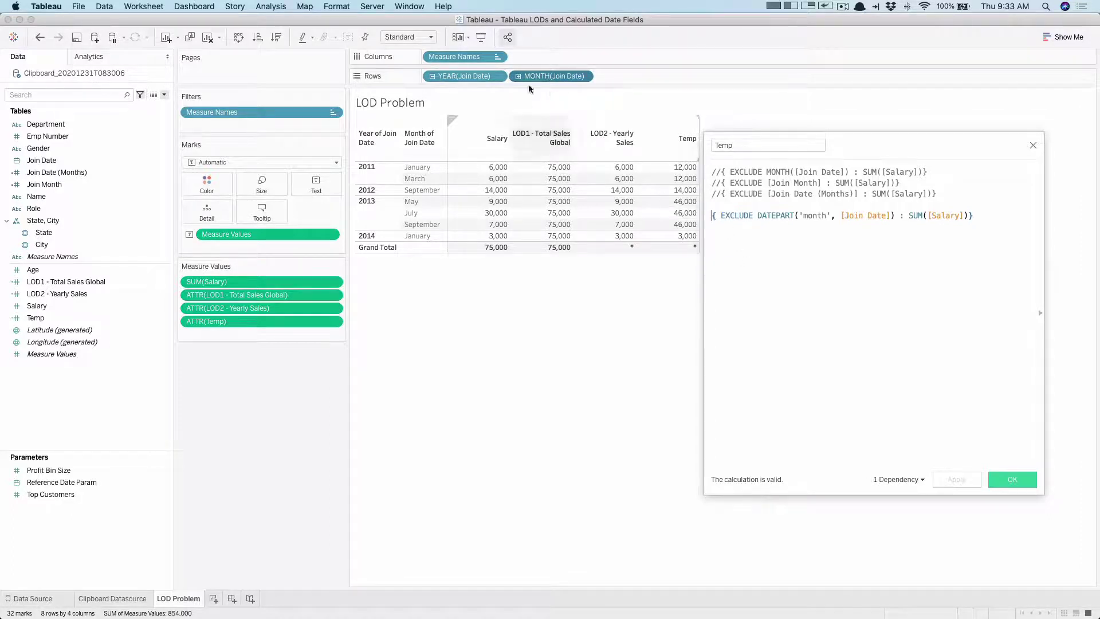
Inspect the YEAR(Join Date) and MONTH(Join Date) row fields' formulas
double_click(467, 76)
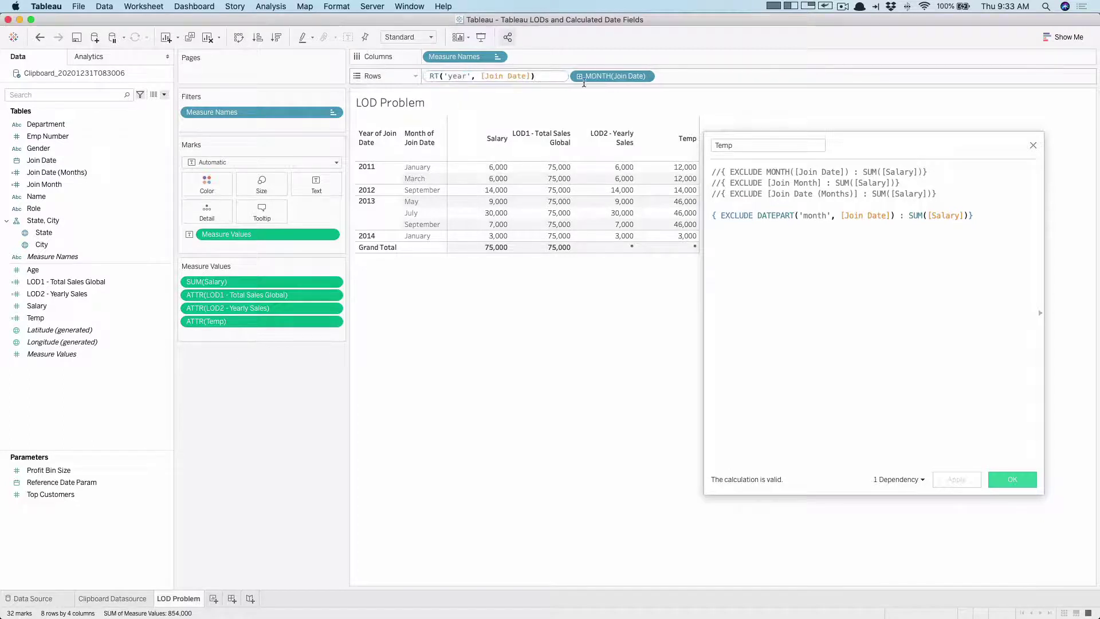
double_click(612, 78)
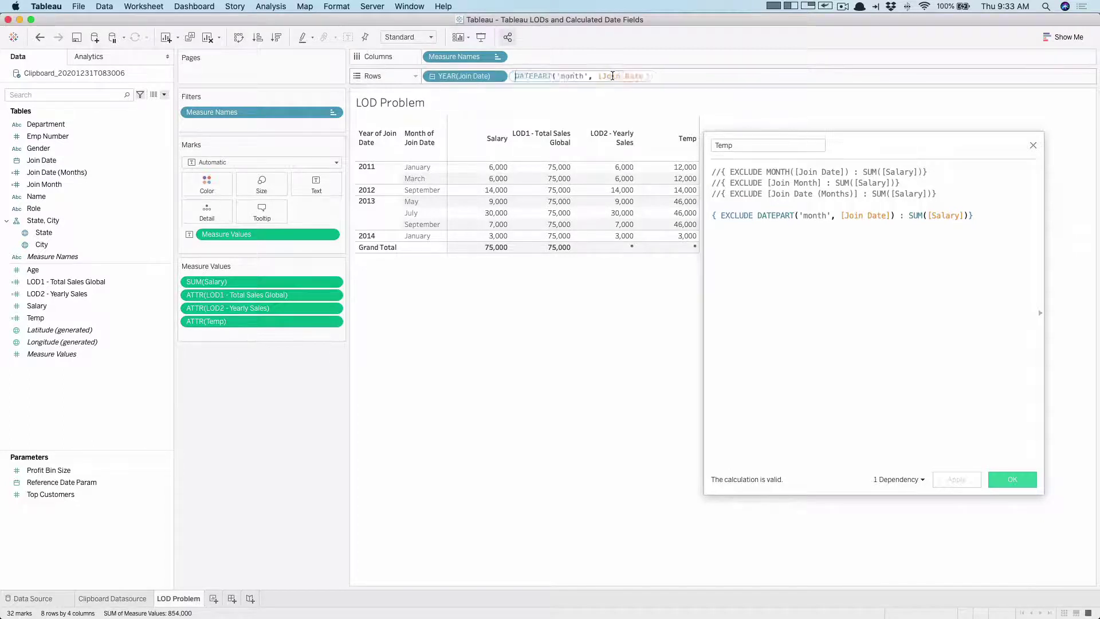
left_click(578, 318)
left_click(824, 218)
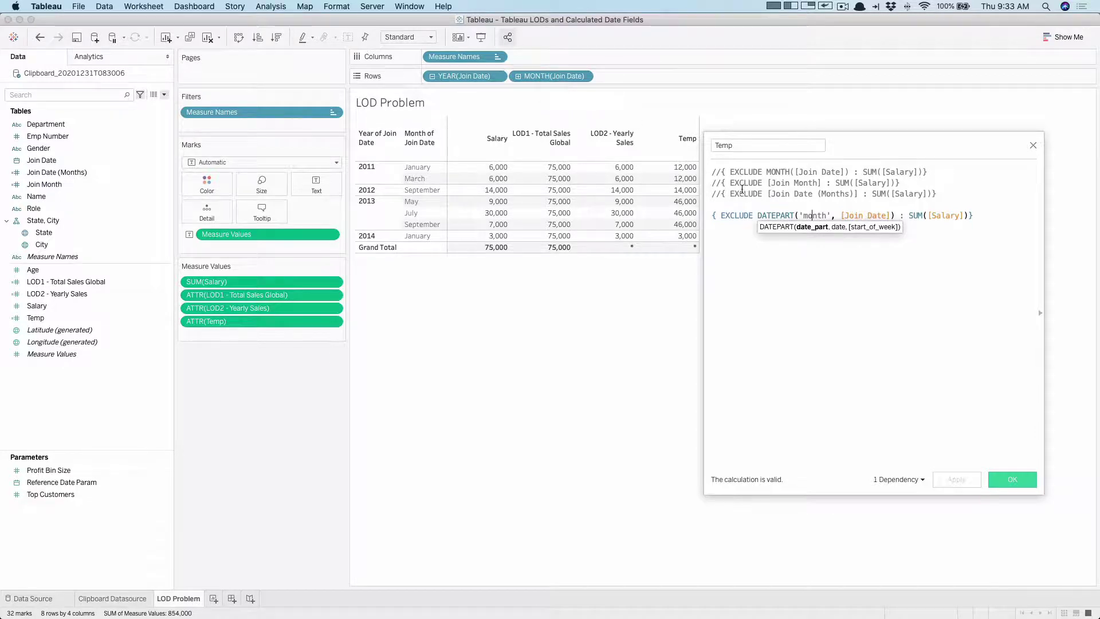
Comment out the DATEPART line, uncomment the [Join Month] EXCLUDE line, and apply
left_click(718, 182)
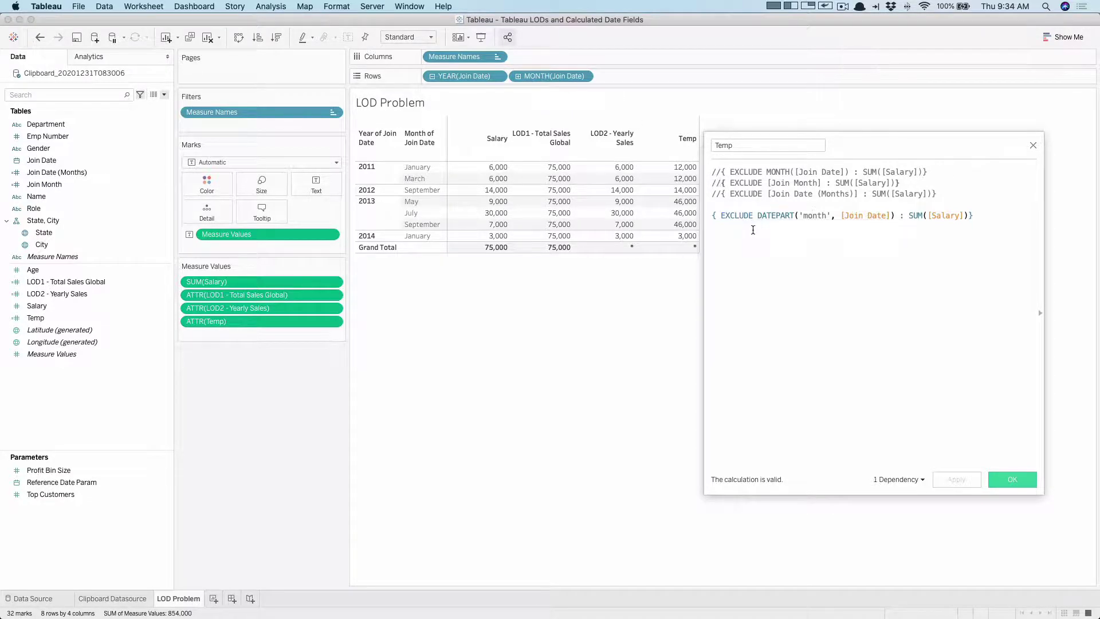
key("Down")
key("Down")
key("Down")
type("//")
key("Up")
key("Up")
key("Up")
key("BackSpace")
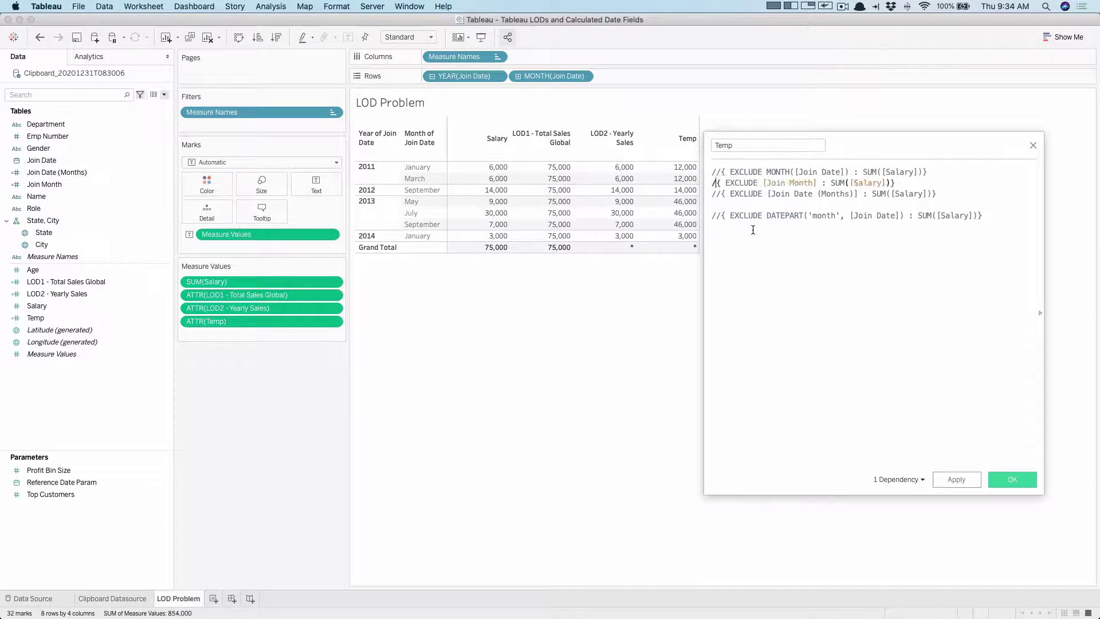
key("BackSpace")
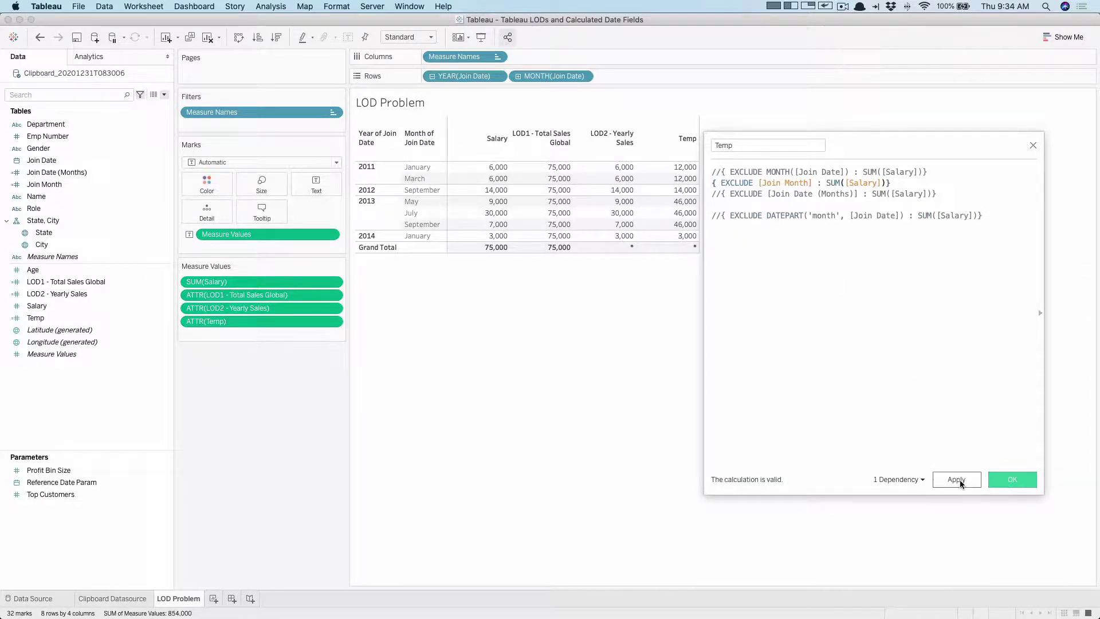
left_click(960, 479)
Put Join Month on Rows in place of MONTH(Join Date), then drag Join Date (Months) onto Rows
left_click_drag(63, 184, 561, 75)
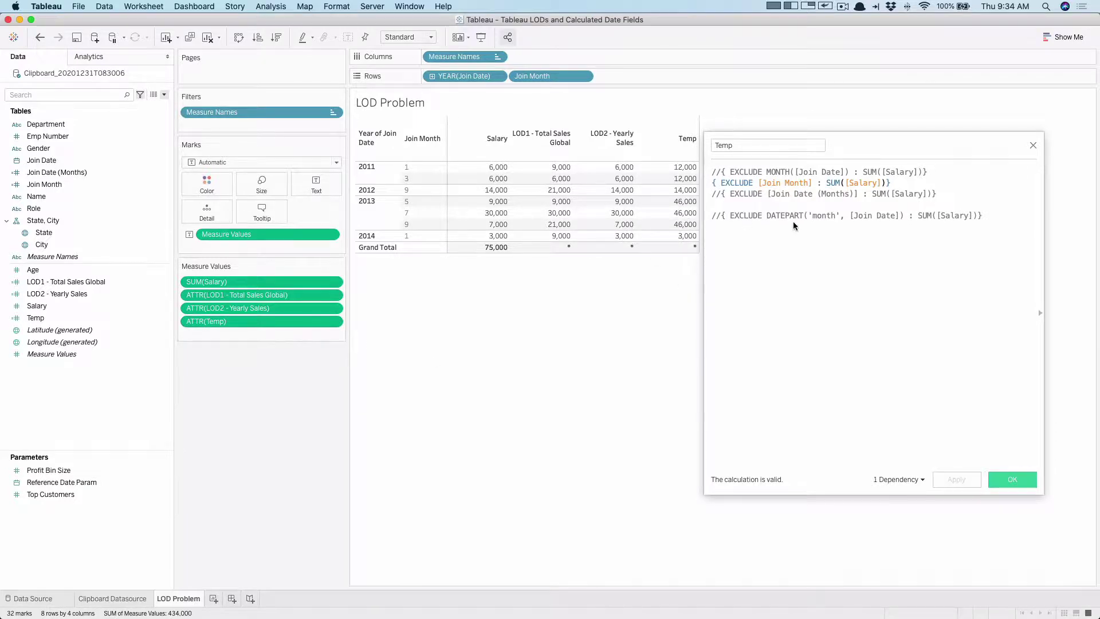
left_click(49, 185)
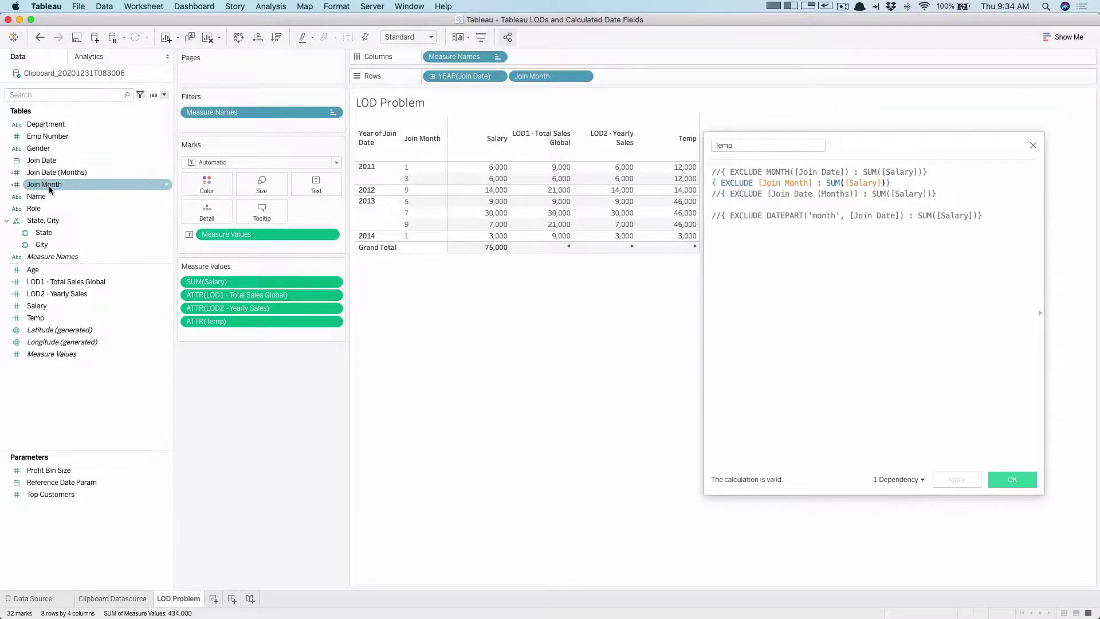
mouse_move(50, 186)
left_mouse_down()
mouse_move(489, 108)
mouse_move(547, 78)
mouse_move(373, 100)
mouse_move(42, 183)
left_mouse_up()
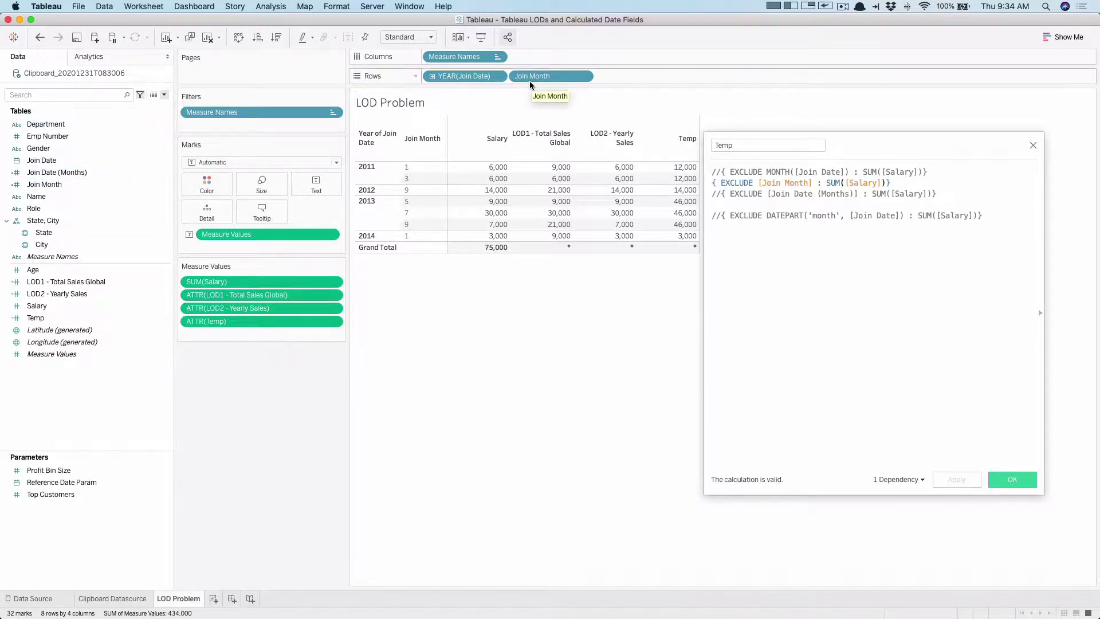
left_click(771, 216)
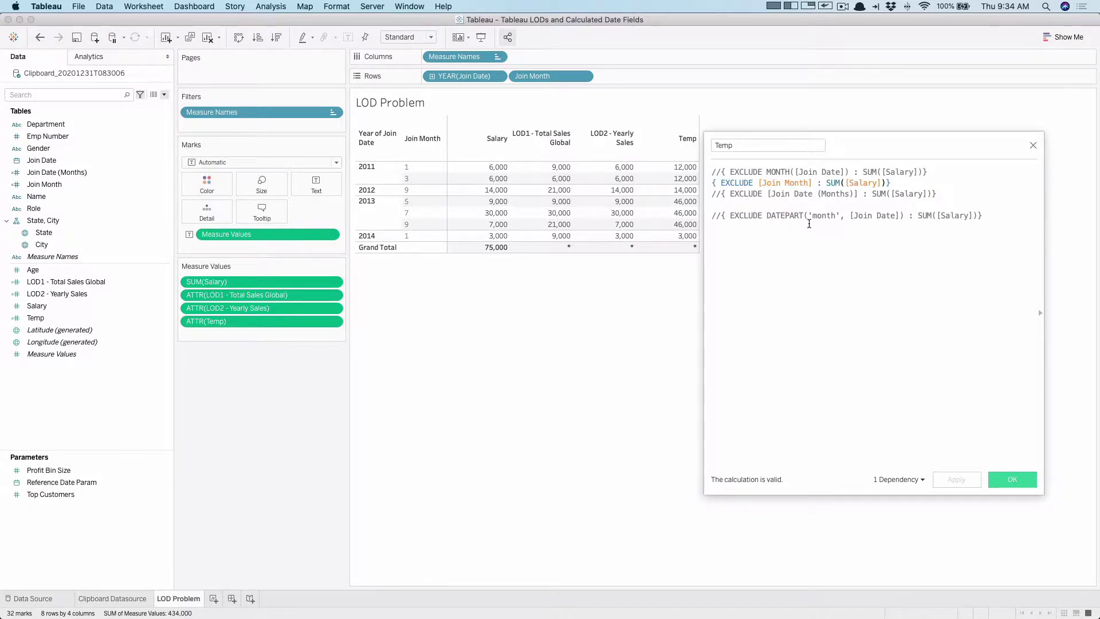
left_click(52, 174)
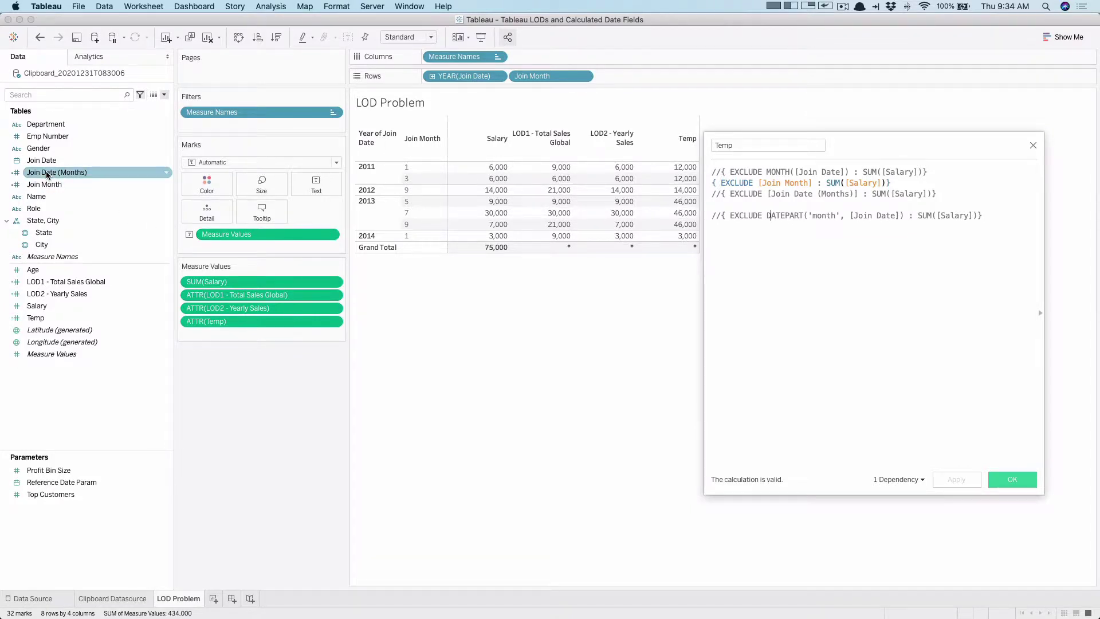
left_click_drag(48, 175, 569, 76)
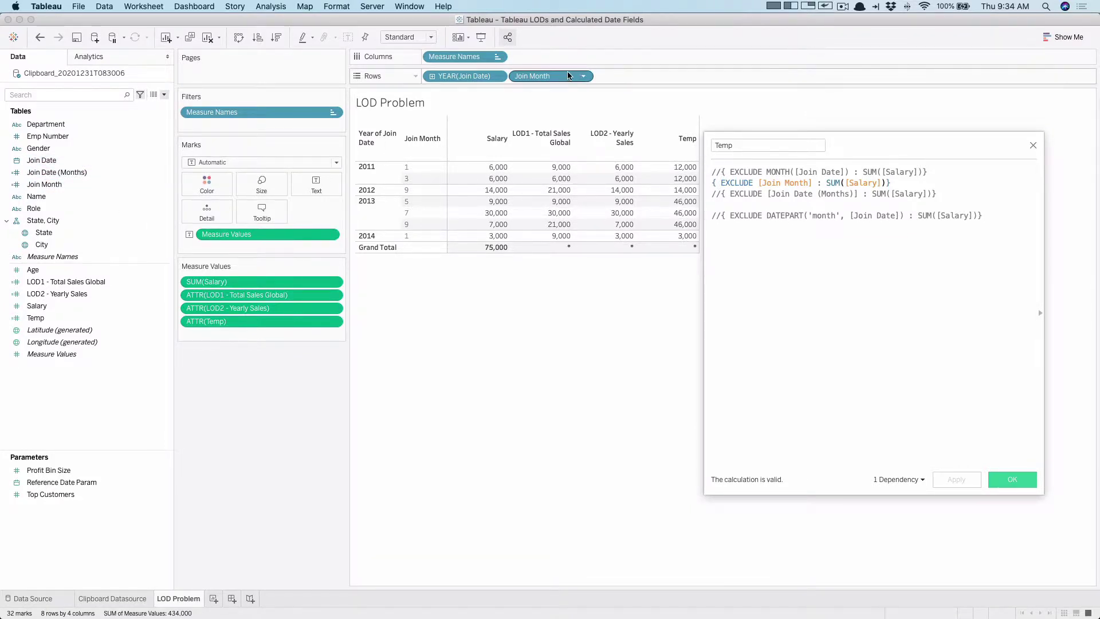